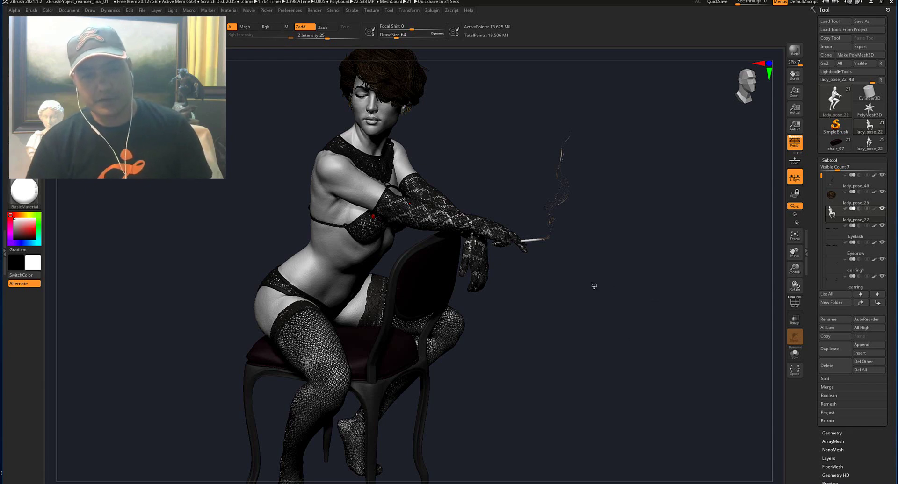
# Switch to the lady_pose_22 character tool with 25 subtools and display the bare body's polygon wireframe
pyautogui.moveTo(591, 286); pyautogui.dragTo(539, 269)
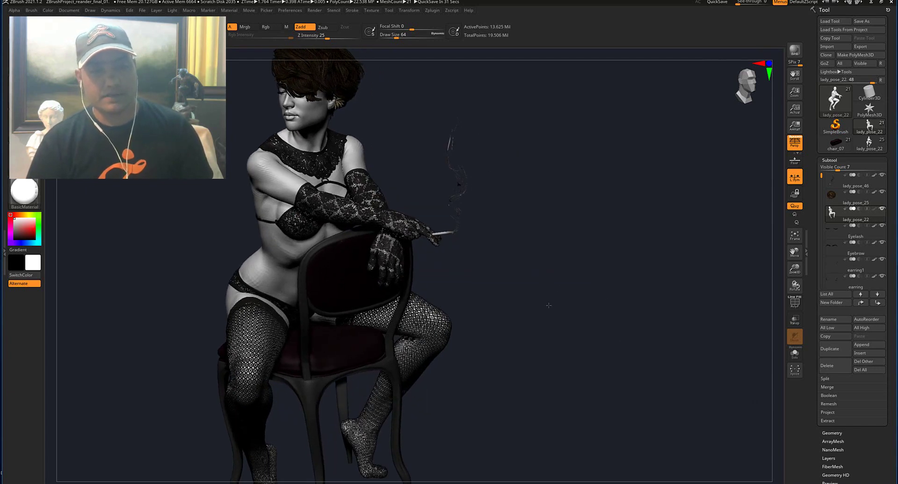
pyautogui.keyDown('alt'); pyautogui.moveTo(551, 304); pyautogui.dragTo(576, 316); pyautogui.keyUp('alt')
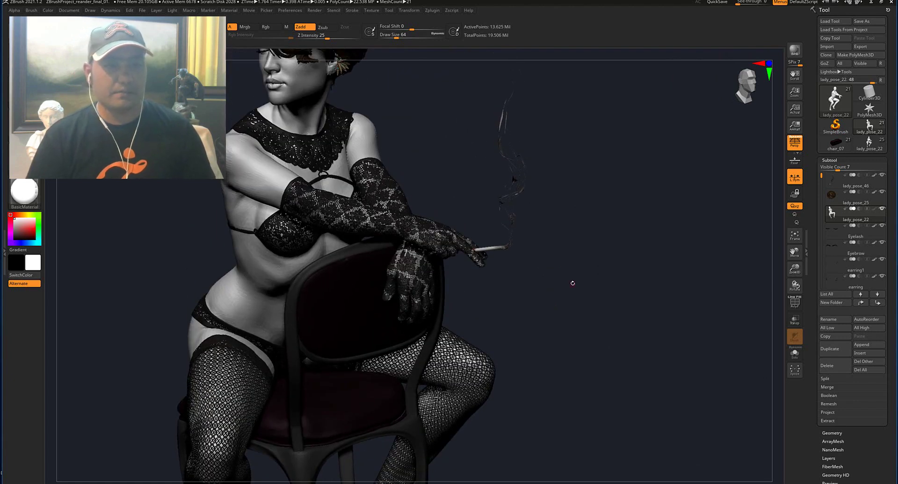
pyautogui.moveTo(575, 285); pyautogui.dragTo(624, 273)
pyautogui.keyDown('alt'); pyautogui.moveTo(698, 191); pyautogui.dragTo(608, 360); pyautogui.keyUp('alt')
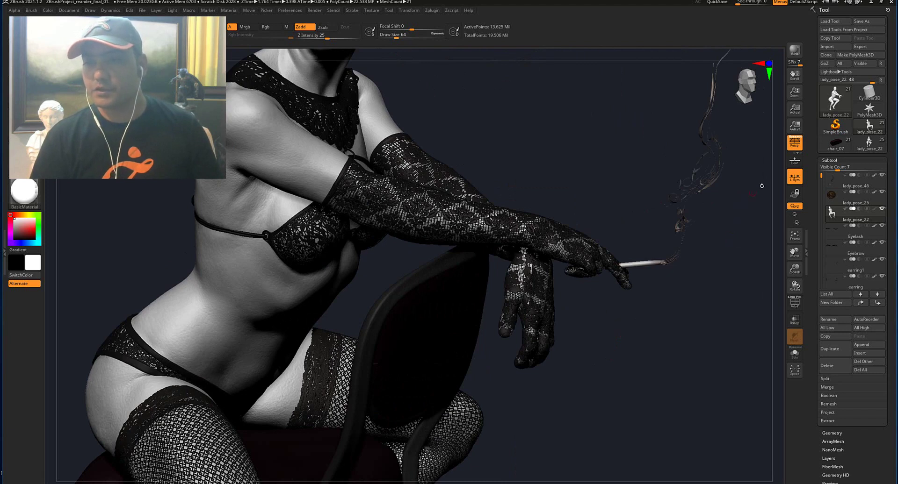
pyautogui.moveTo(832, 213)
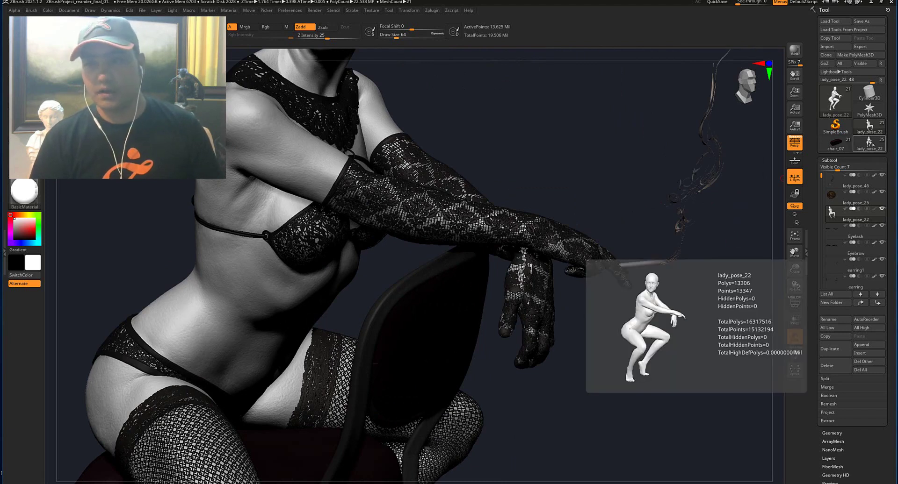
pyautogui.click(831, 214)
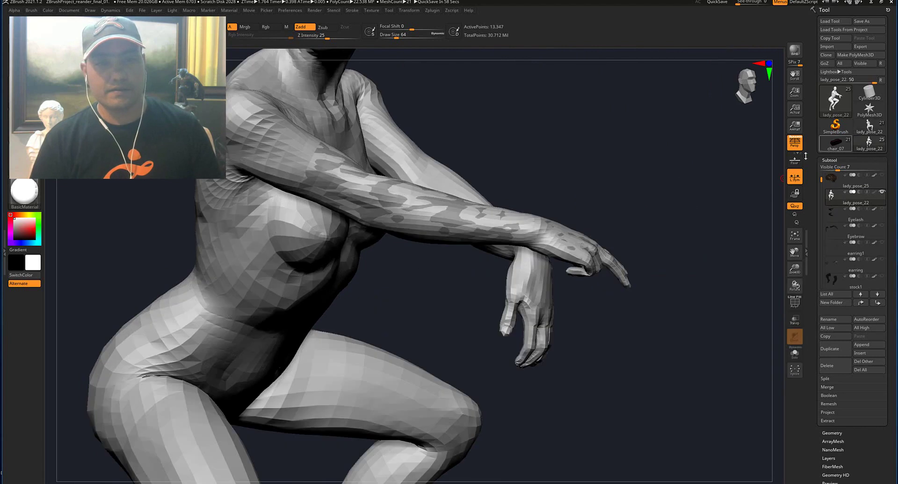
pyautogui.moveTo(661, 181); pyautogui.dragTo(635, 181)
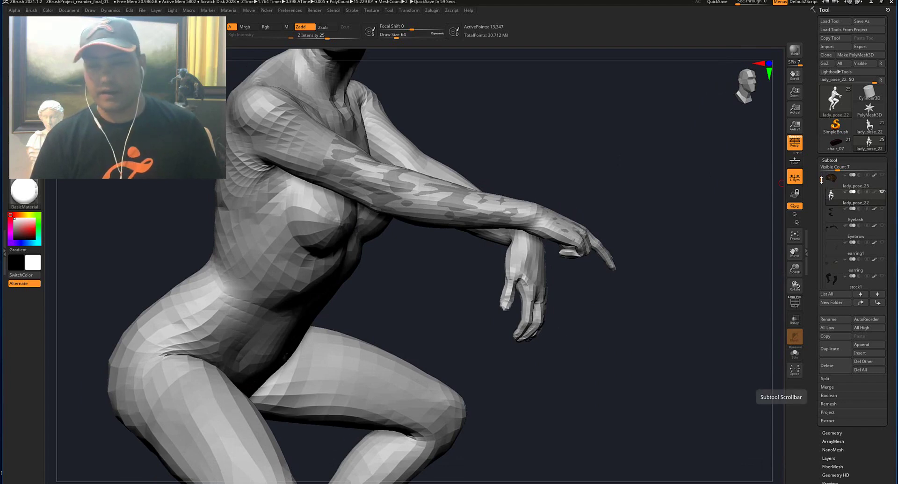
pyautogui.click(794, 303)
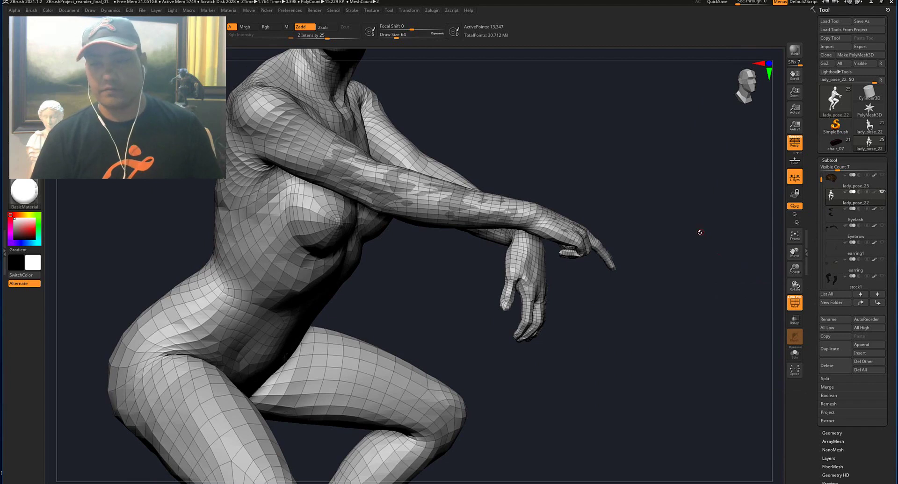
# Select the lady_pose_26 arm subtool inside the tips folder and isolate it in the viewport
pyautogui.moveTo(821, 179); pyautogui.dragTo(820, 190)
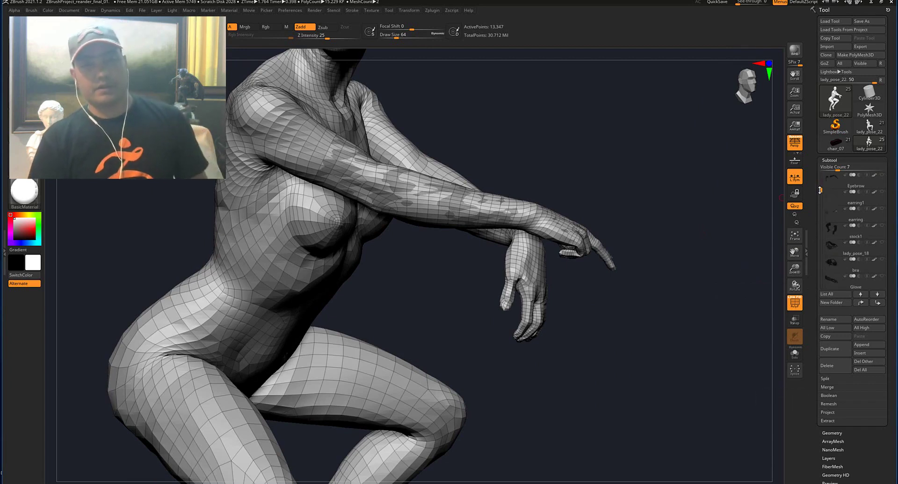
pyautogui.moveTo(820, 190); pyautogui.dragTo(821, 257)
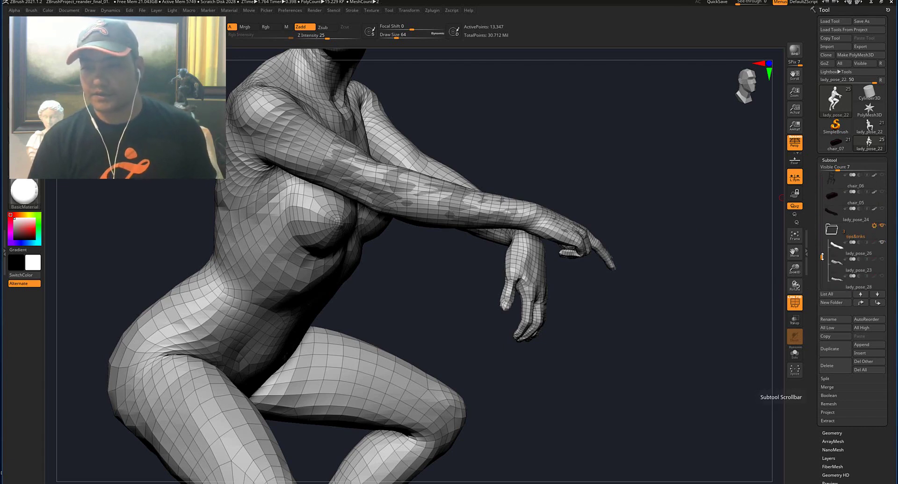
pyautogui.click(852, 253)
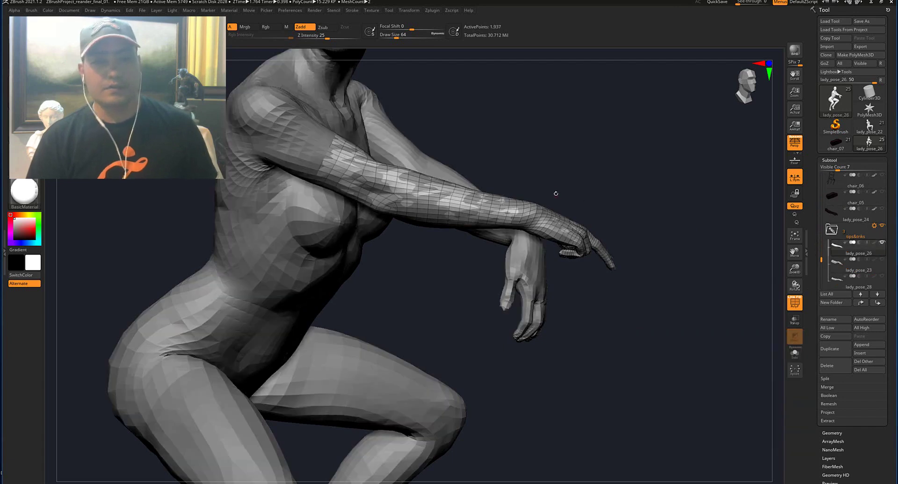
pyautogui.click(796, 356)
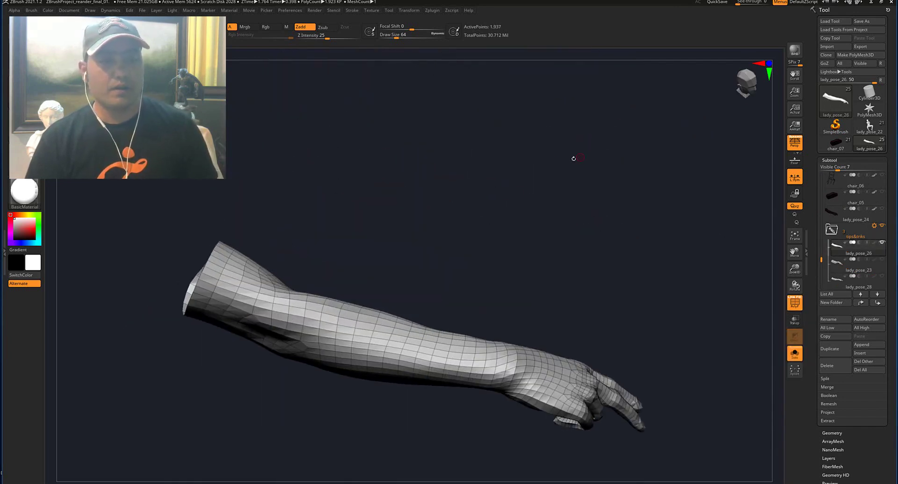
# Preview the arm's flattened UV layout with Morph UV and return the mesh to its 3D shape
pyautogui.click(433, 11)
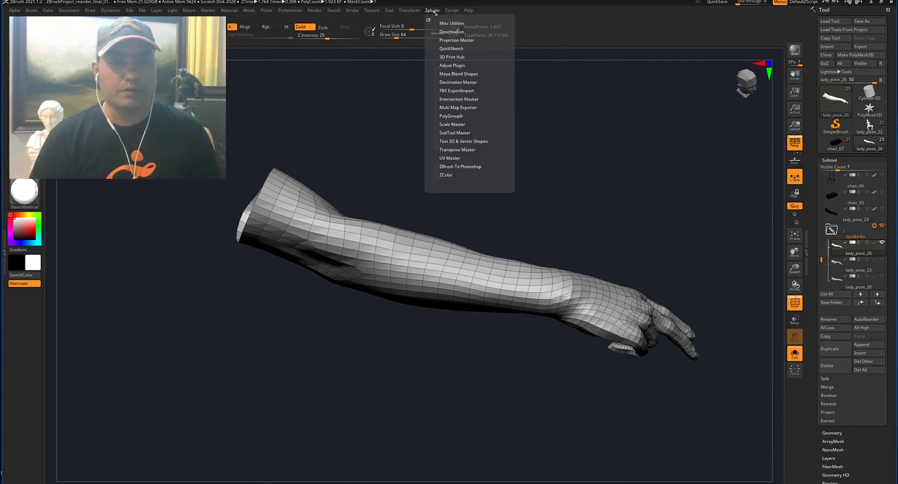
pyautogui.click(446, 159)
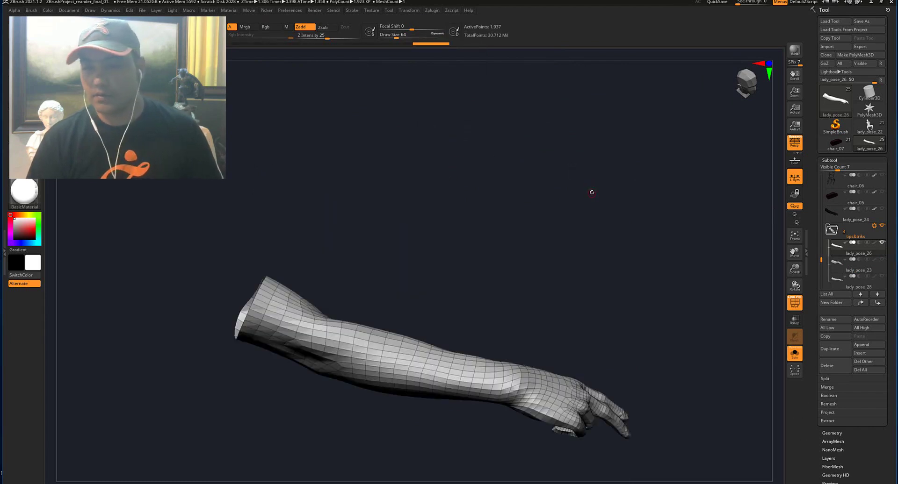
pyautogui.scroll(-5, 864, 435)
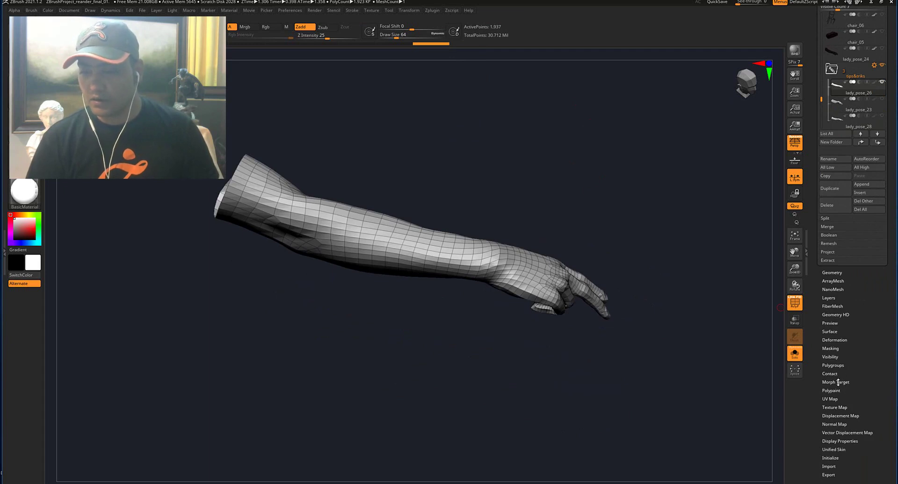
pyautogui.click(831, 399)
pyautogui.click(835, 142)
pyautogui.keyDown('alt'); pyautogui.moveTo(348, 153); pyautogui.dragTo(562, 187); pyautogui.keyUp('alt')
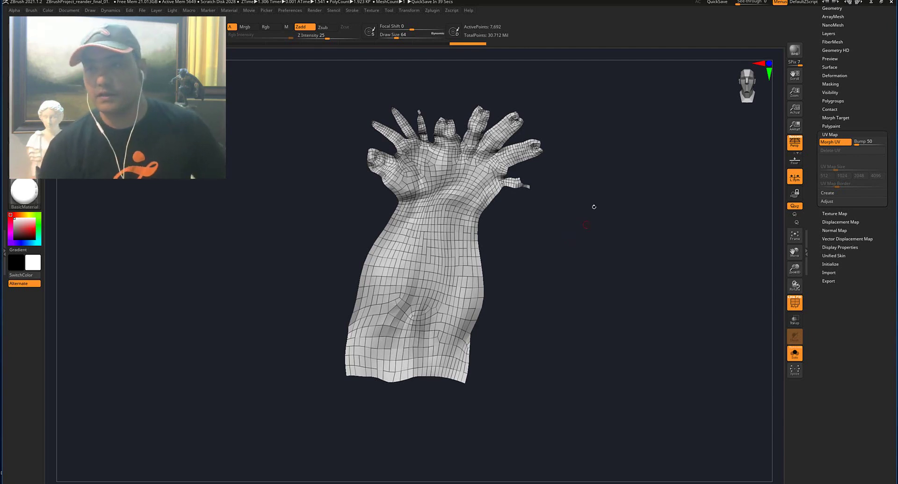
pyautogui.click(833, 142)
pyautogui.moveTo(575, 112); pyautogui.dragTo(631, 126)
# Raise the arm mesh to subdivision level 6 and hide its polygon wireframe
pyautogui.scroll(2, 834, 48)
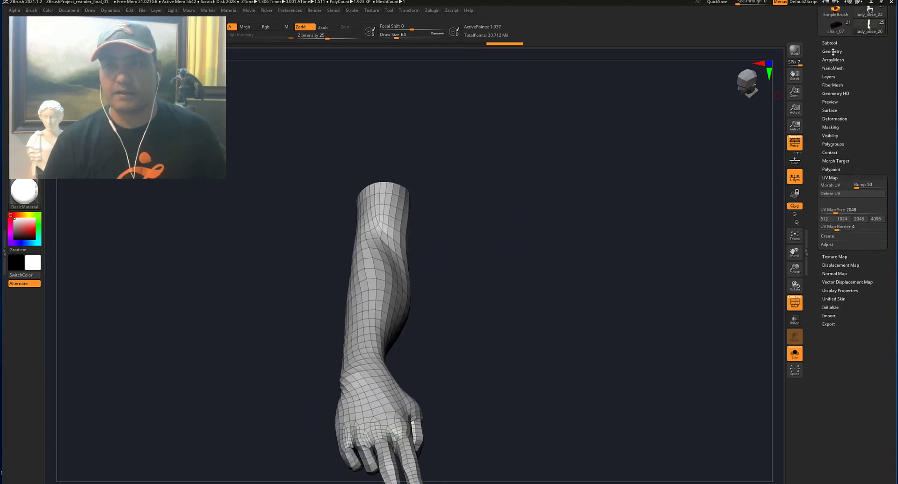
pyautogui.click(832, 51)
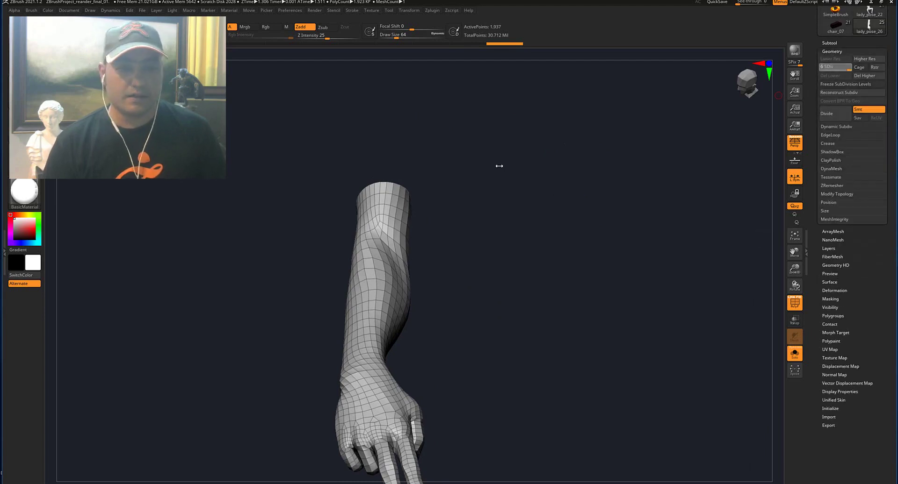
pyautogui.press('d')
pyautogui.press('d')
pyautogui.press('d')
pyautogui.press('d')
pyautogui.press('d')
pyautogui.moveTo(489, 153); pyautogui.dragTo(533, 145)
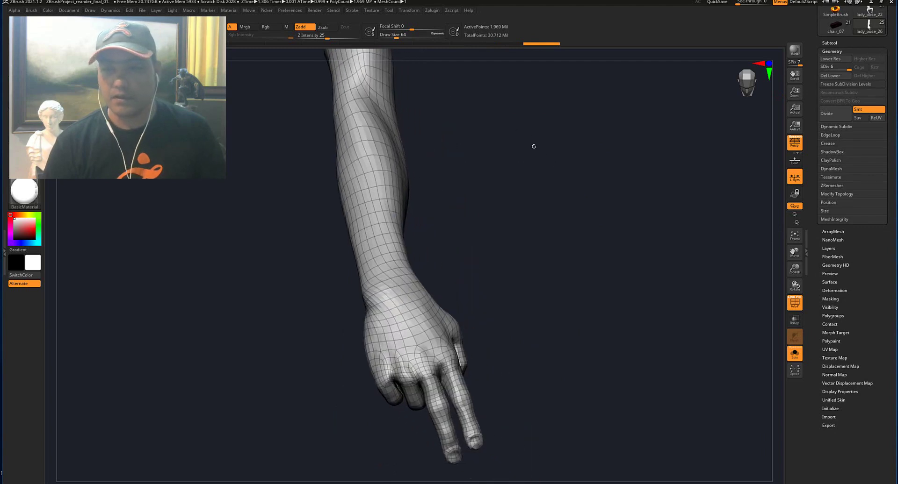
pyautogui.click(794, 304)
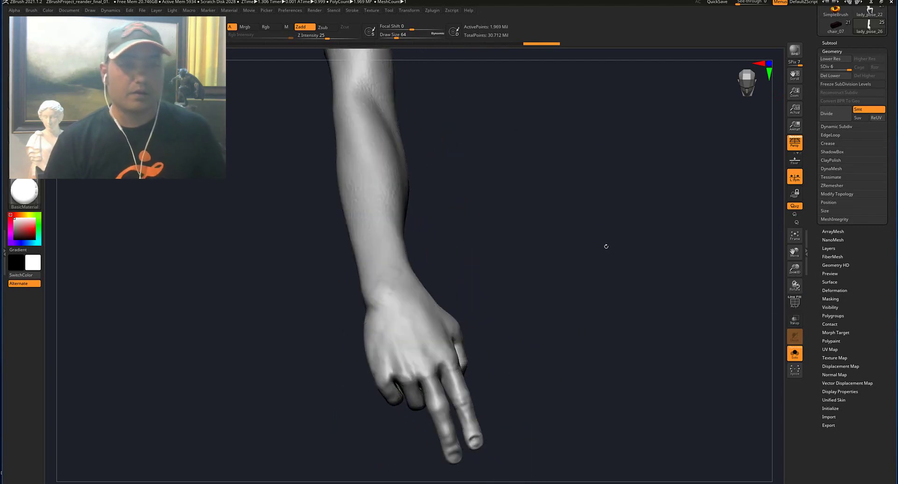
# Activate surface noise on the arm and open its NoiseMaker settings for editing
pyautogui.moveTo(518, 153); pyautogui.dragTo(526, 188)
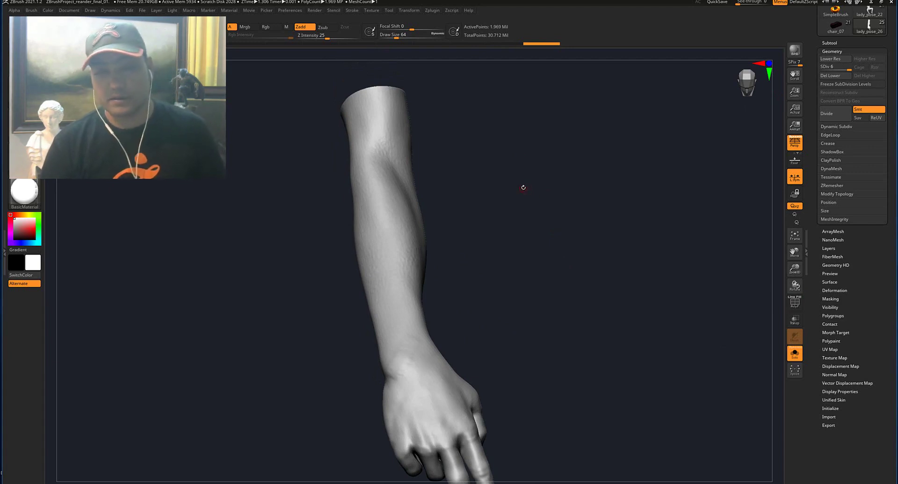
pyautogui.moveTo(529, 181); pyautogui.dragTo(525, 187)
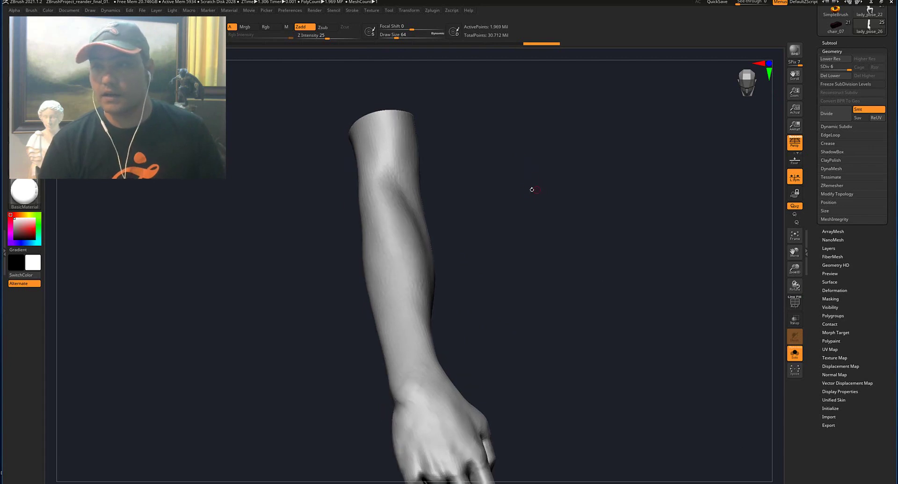
pyautogui.keyDown('alt'); pyautogui.moveTo(563, 157); pyautogui.dragTo(576, 145); pyautogui.keyUp('alt')
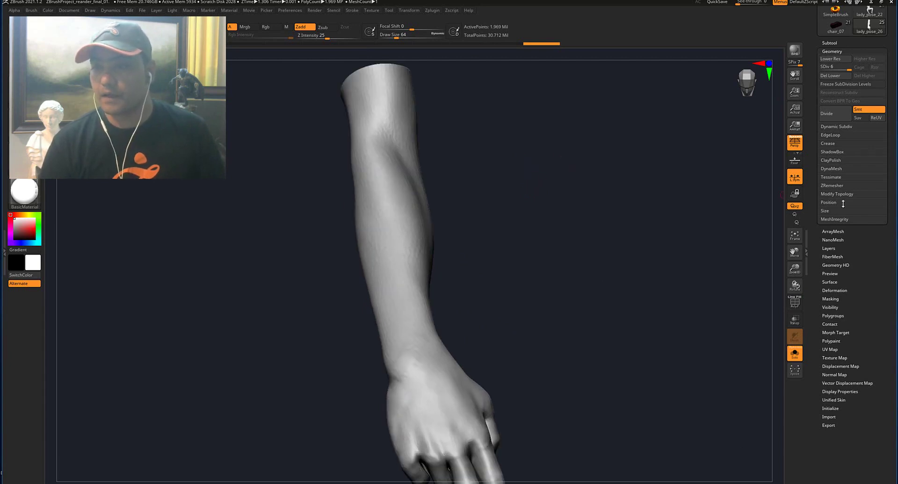
pyautogui.click(835, 282)
pyautogui.click(827, 119)
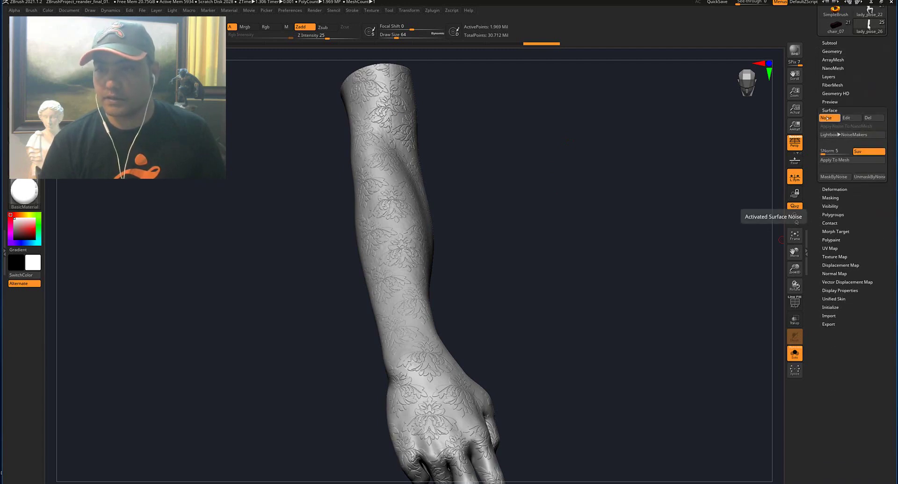
pyautogui.click(846, 118)
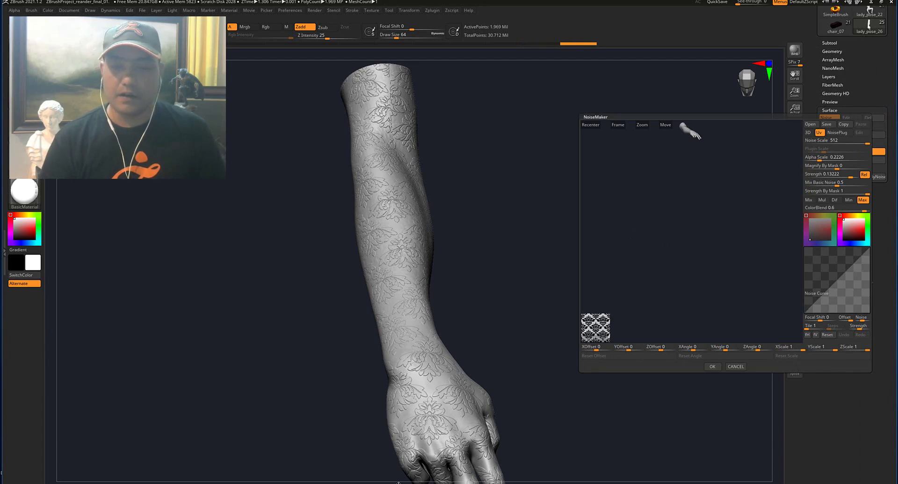
# View the damask-style arabesque pattern image in IrfanView, and frame the arm in the NoiseMaker preview
pyautogui.moveTo(380, 483); pyautogui.dragTo(305, 163)
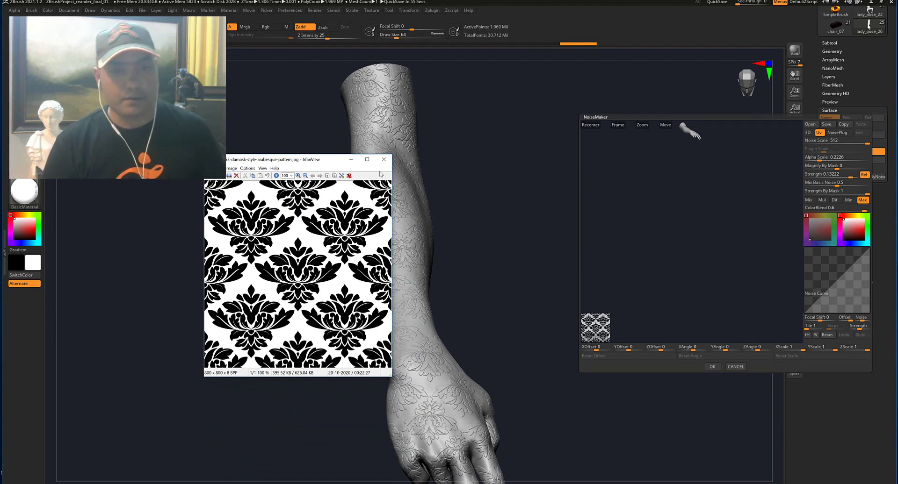
pyautogui.click(356, 161)
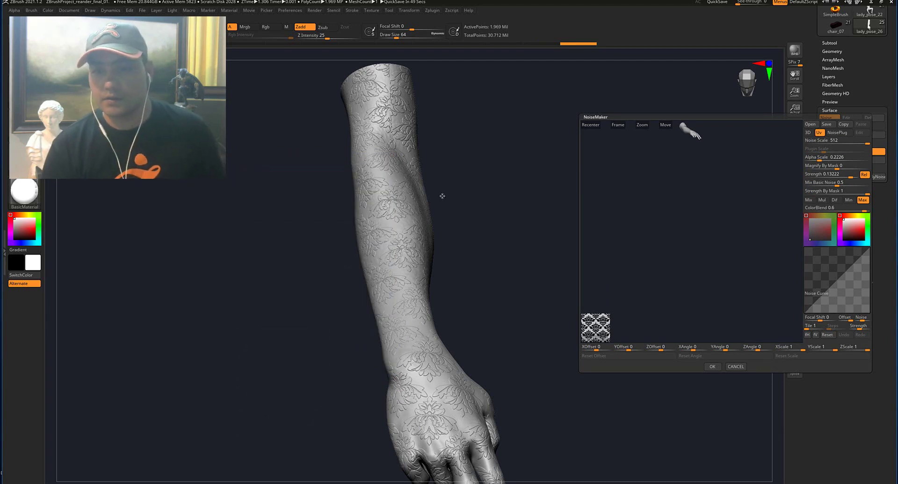
pyautogui.click(620, 125)
pyautogui.scroll(3, 760, 193)
pyautogui.click(836, 142)
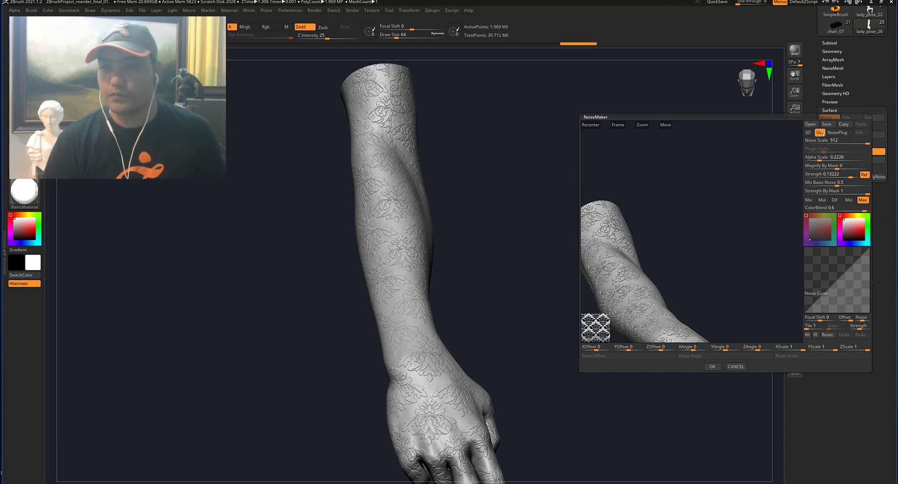
pyautogui.click(837, 177)
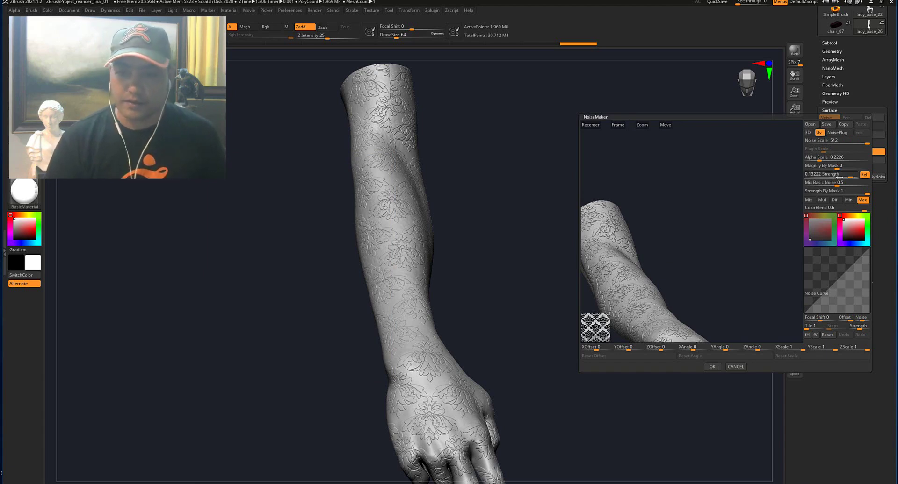
pyautogui.moveTo(711, 213); pyautogui.dragTo(710, 157)
# Set the surface noise Strength to 0.1201 in NoiseMaker
pyautogui.click(822, 182)
pyautogui.moveTo(847, 175)
pyautogui.mouseDown()
pyautogui.moveTo(836, 176)
pyautogui.moveTo(850, 177)
pyautogui.mouseUp()
pyautogui.click(841, 178)
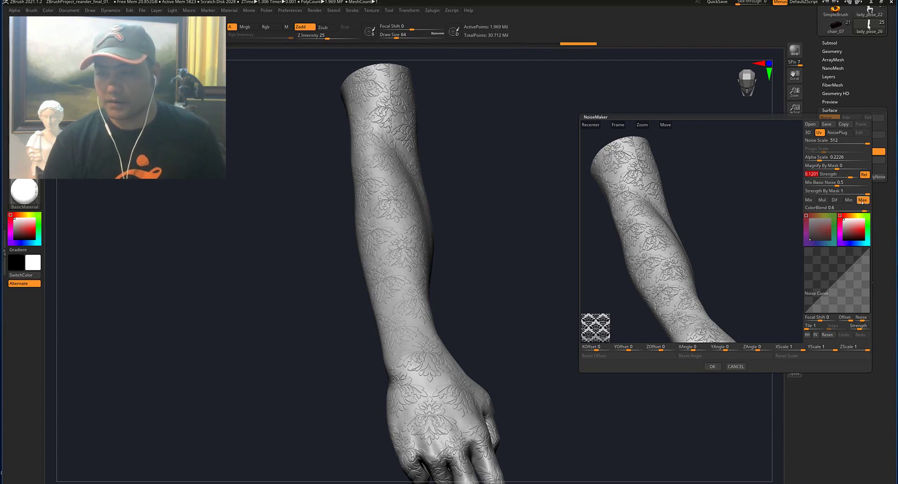
# Try the Mul, Dif and Min noise blend modes and return to Max
pyautogui.click(826, 201)
pyautogui.click(835, 201)
pyautogui.click(849, 201)
pyautogui.click(862, 200)
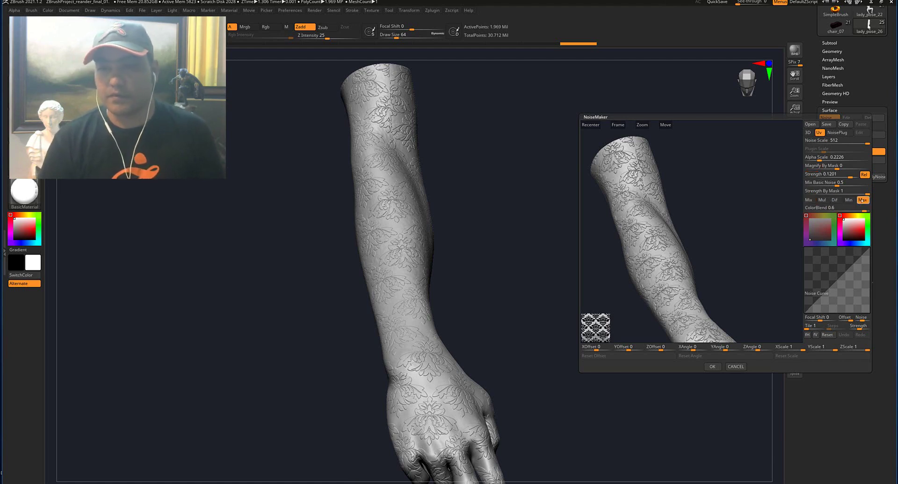
# Keep the noise Alpha Scale at 0.2226 and accept the NoiseMaker settings
pyautogui.click(822, 157)
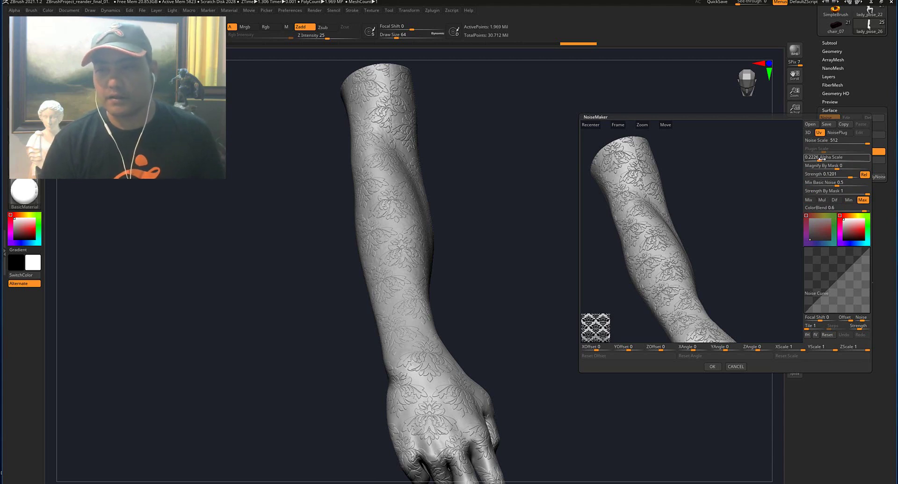
pyautogui.moveTo(821, 160); pyautogui.dragTo(820, 161)
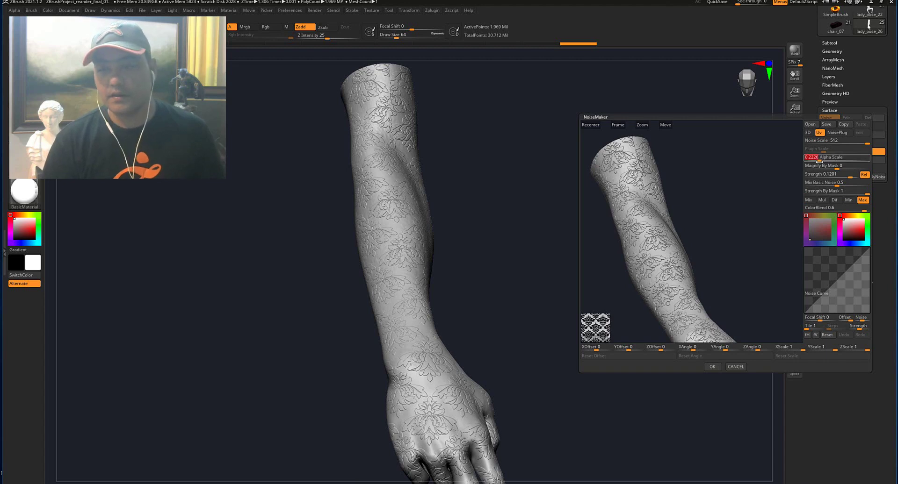
pyautogui.click(713, 370)
# Examine the damask noise pattern over the hand, wrist and forearm
pyautogui.keyDown('alt'); pyautogui.moveTo(549, 261); pyautogui.dragTo(550, 272); pyautogui.keyUp('alt')
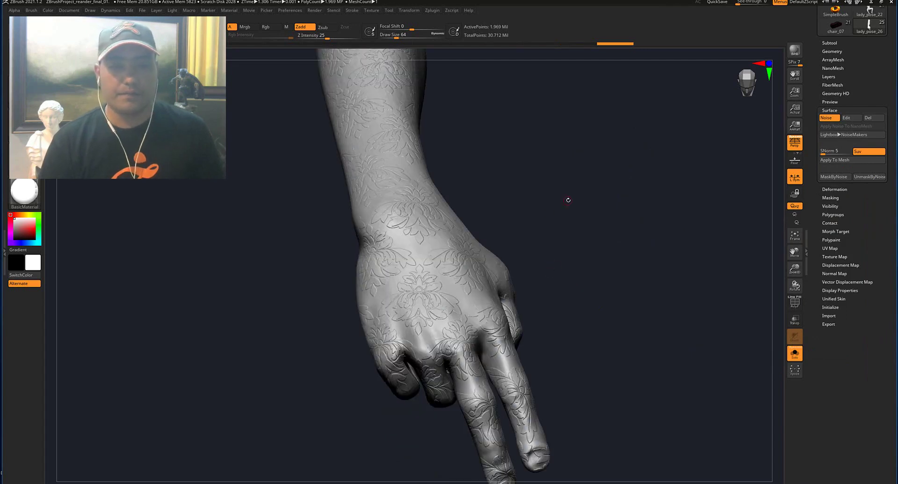
pyautogui.keyDown('alt'); pyautogui.moveTo(569, 202); pyautogui.dragTo(586, 328); pyautogui.keyUp('alt')
pyautogui.moveTo(571, 260); pyautogui.dragTo(567, 268)
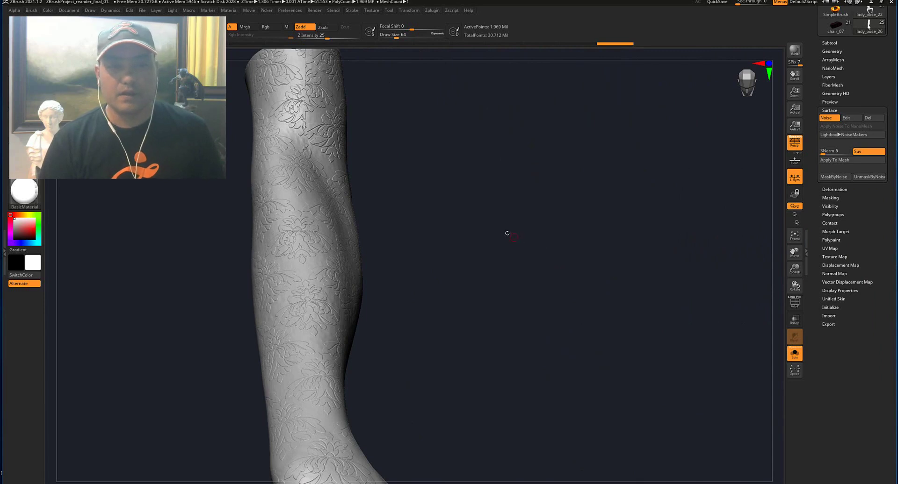
pyautogui.moveTo(506, 232); pyautogui.dragTo(613, 213)
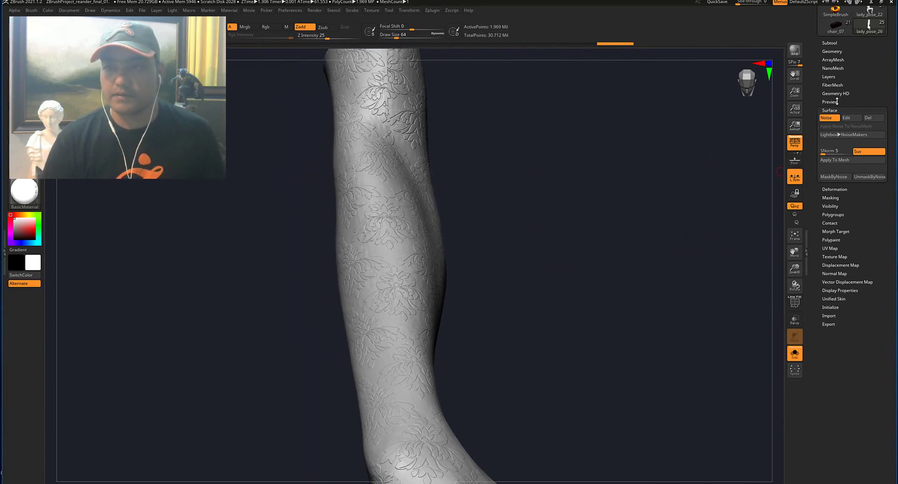
# Delete the arm's lower subdivision levels and mask the mesh by its surface noise, with the noise display switched off
pyautogui.click(831, 52)
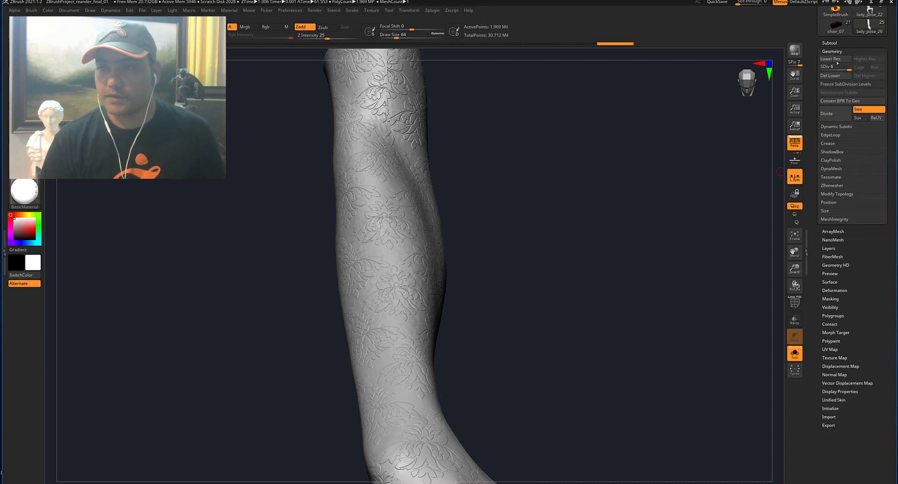
pyautogui.click(831, 77)
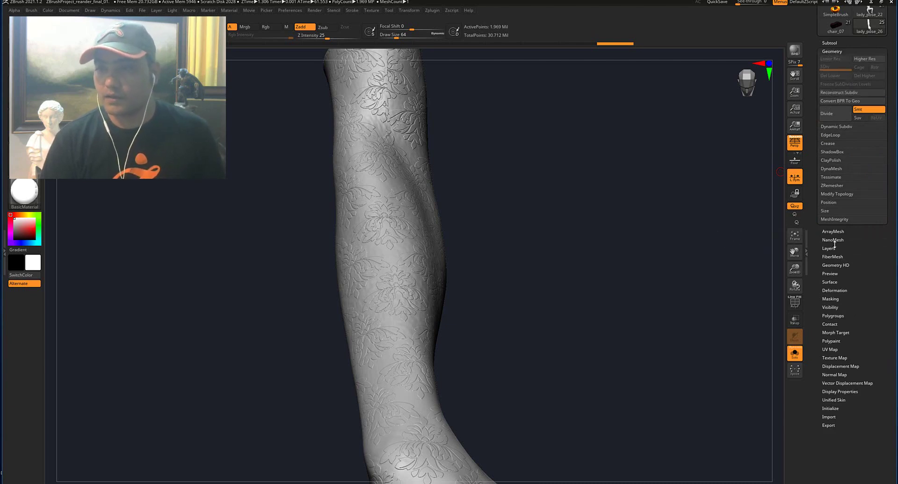
pyautogui.click(830, 282)
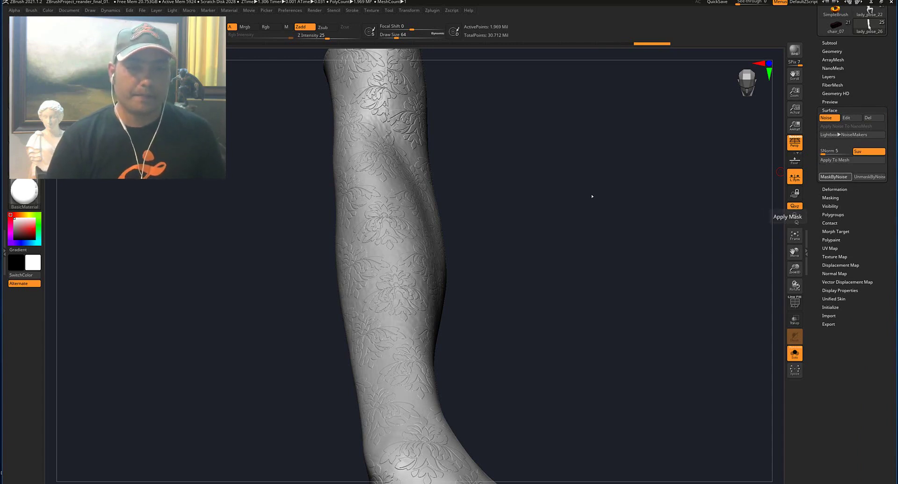
pyautogui.keyDown('alt'); pyautogui.moveTo(564, 184); pyautogui.dragTo(771, 199); pyautogui.keyUp('alt')
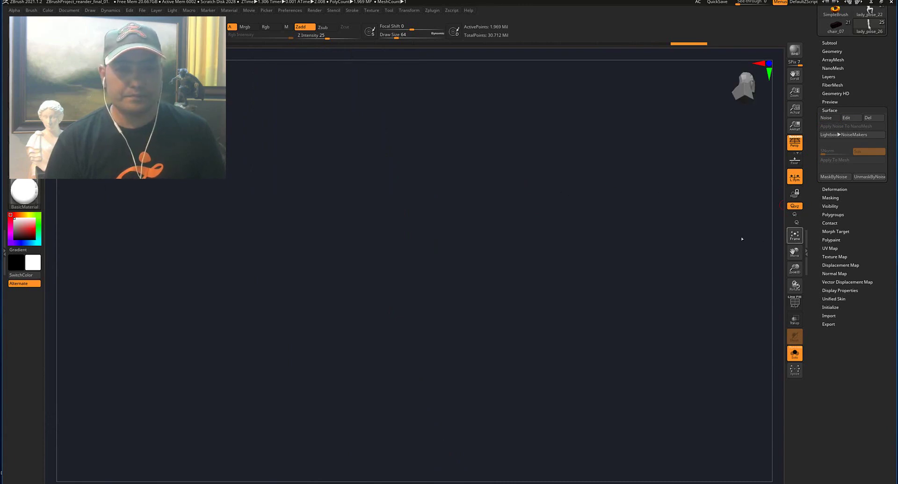
# Set the brush Draw Size to 20 and examine the damask mask along the forearm and hand
pyautogui.moveTo(497, 208); pyautogui.dragTo(486, 229)
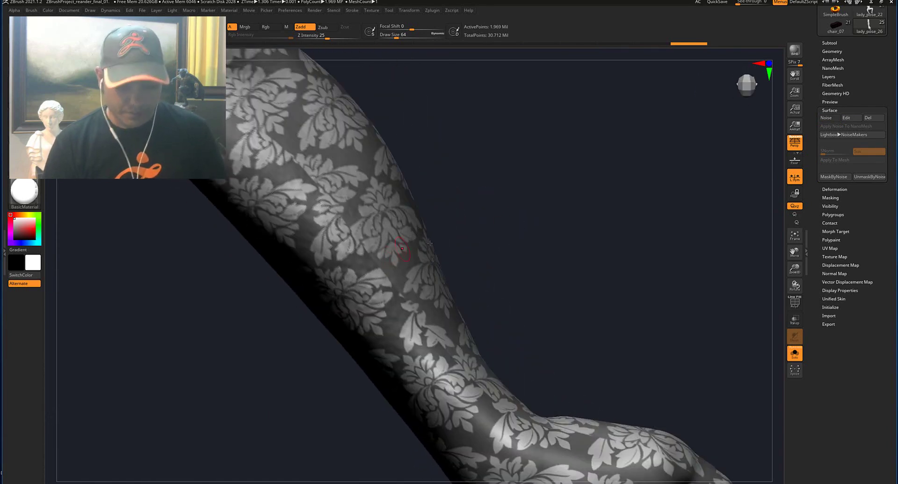
pyautogui.press('[')
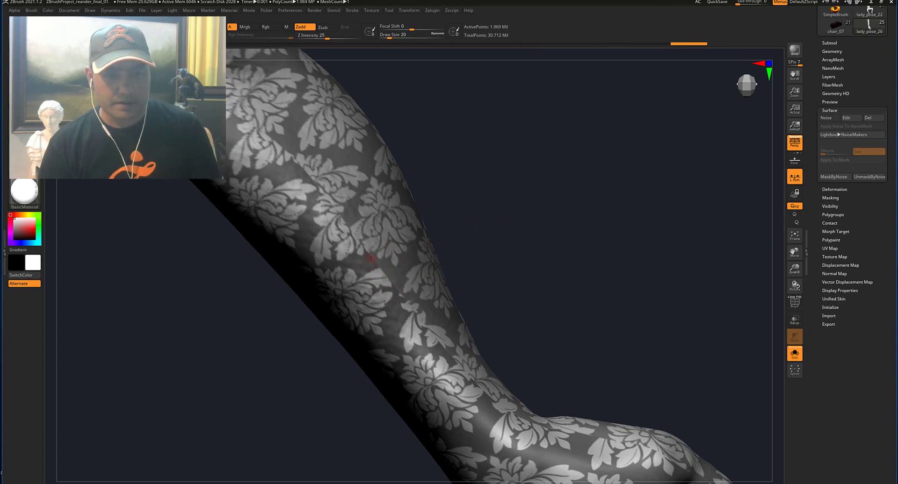
pyautogui.keyDown('shift'); pyautogui.moveTo(380, 267); pyautogui.dragTo(397, 292); pyautogui.keyUp('shift')
pyautogui.hotkey('shift', 'r')
pyautogui.moveTo(532, 253); pyautogui.dragTo(385, 304)
pyautogui.hotkey('shift', 'r')
pyautogui.hotkey('shift', 'r')
pyautogui.moveTo(527, 255); pyautogui.dragTo(459, 174)
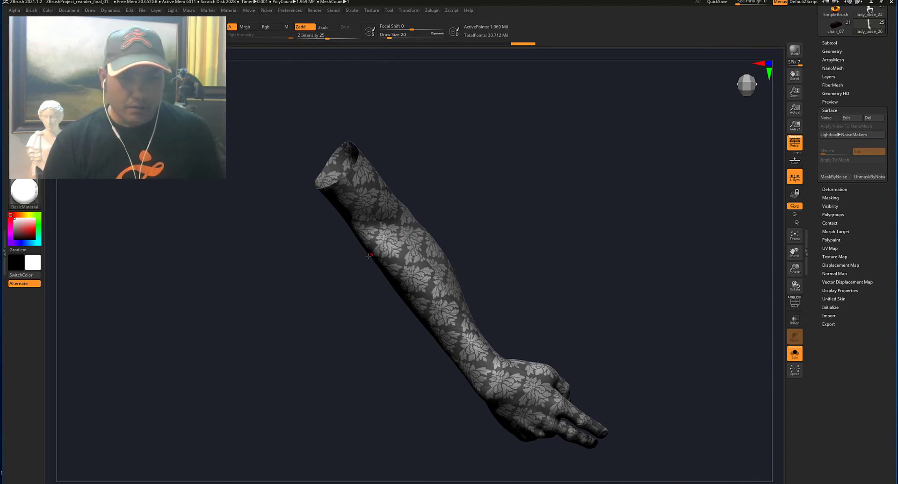
pyautogui.press('ctrl')
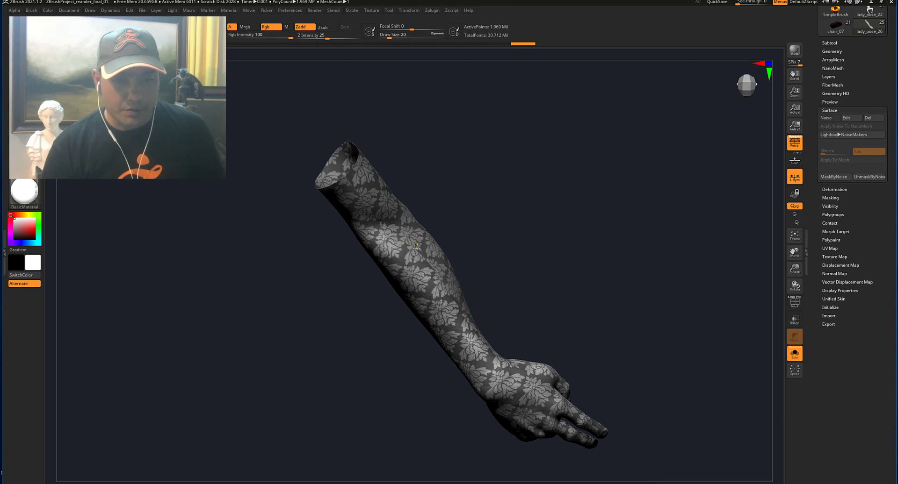
pyautogui.press('r')
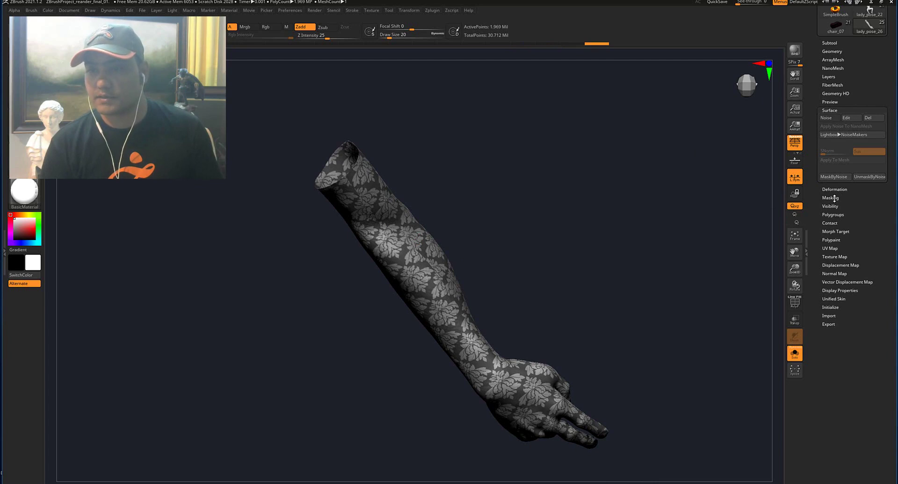
# Sharpen the damask mask on the arm
pyautogui.click(834, 199)
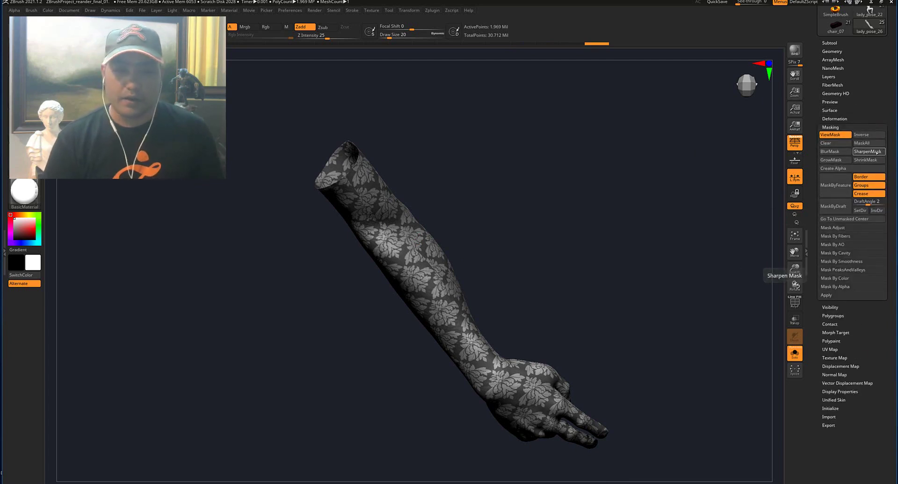
pyautogui.moveTo(565, 154); pyautogui.dragTo(516, 173)
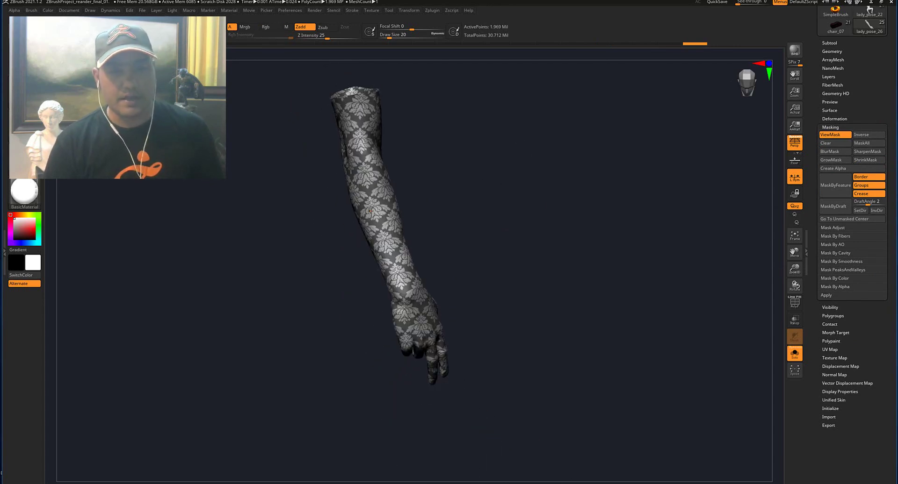
pyautogui.keyDown('alt'); pyautogui.moveTo(523, 180); pyautogui.dragTo(517, 226); pyautogui.keyUp('alt')
# Select the lady_pose_23 subtool and examine its damask polygroups with PolyFrame shown
pyautogui.click(833, 51)
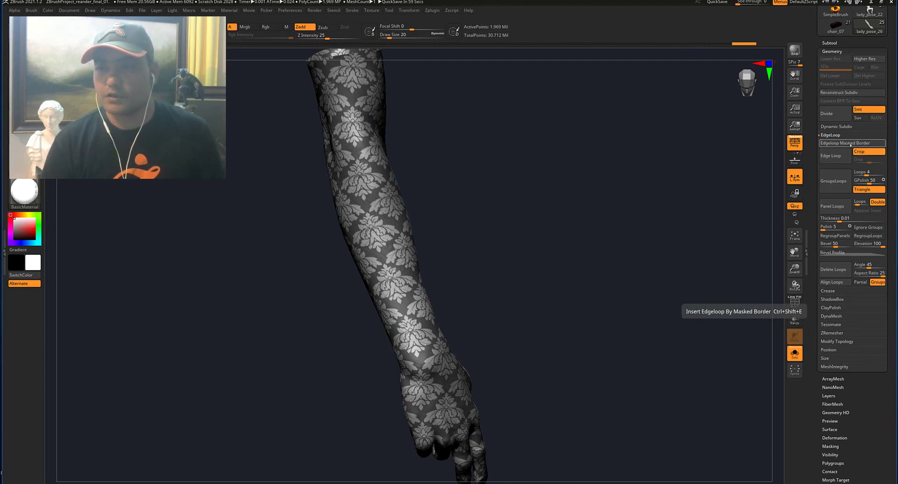
pyautogui.click(837, 43)
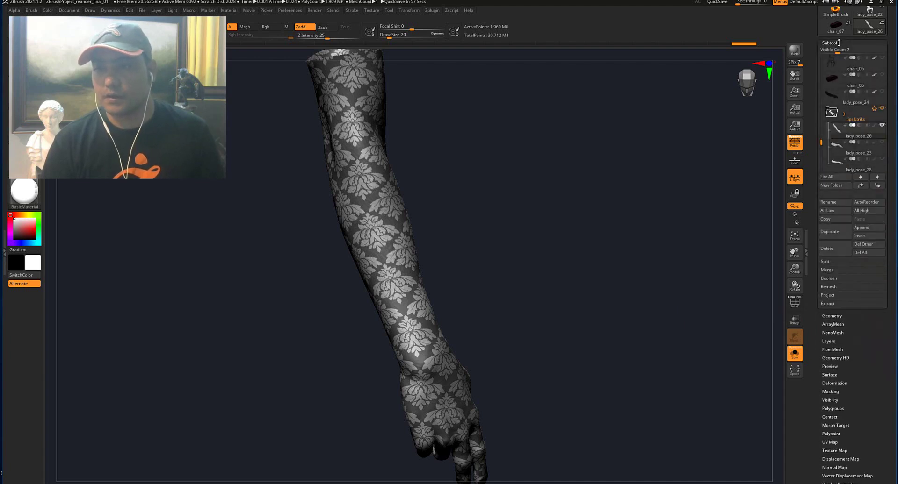
pyautogui.click(857, 146)
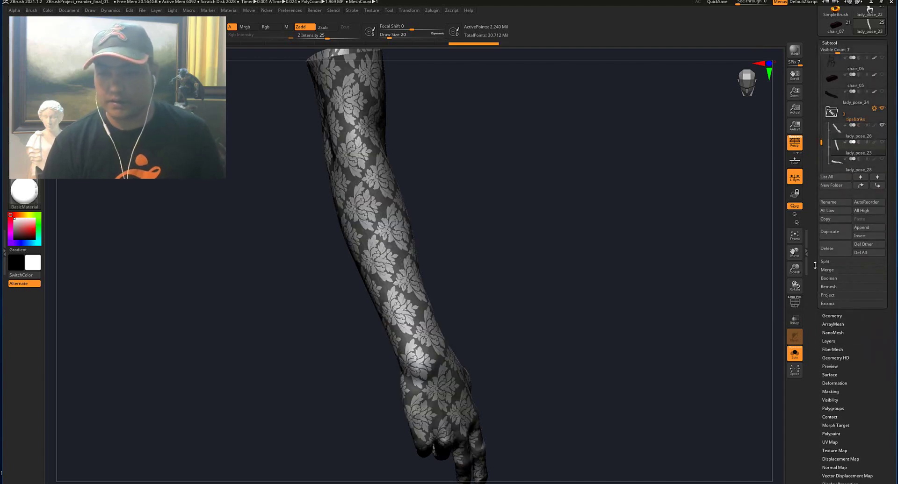
pyautogui.click(795, 302)
pyautogui.keyDown('ctrl'); pyautogui.moveTo(532, 224); pyautogui.dragTo(550, 262, button='right'); pyautogui.keyUp('ctrl')
pyautogui.keyDown('alt'); pyautogui.moveTo(524, 197); pyautogui.dragTo(549, 240, button='right'); pyautogui.keyUp('alt')
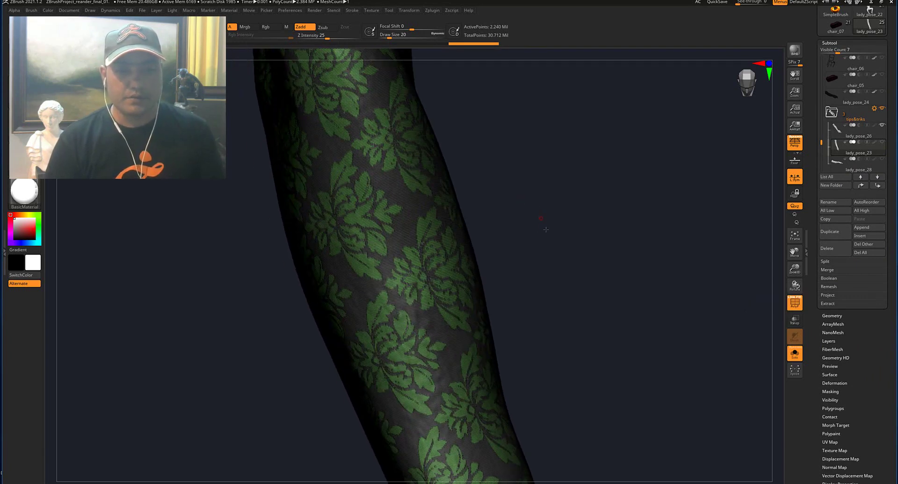
pyautogui.keyDown('ctrl'); pyautogui.moveTo(487, 202); pyautogui.dragTo(479, 203, button='right'); pyautogui.keyUp('ctrl')
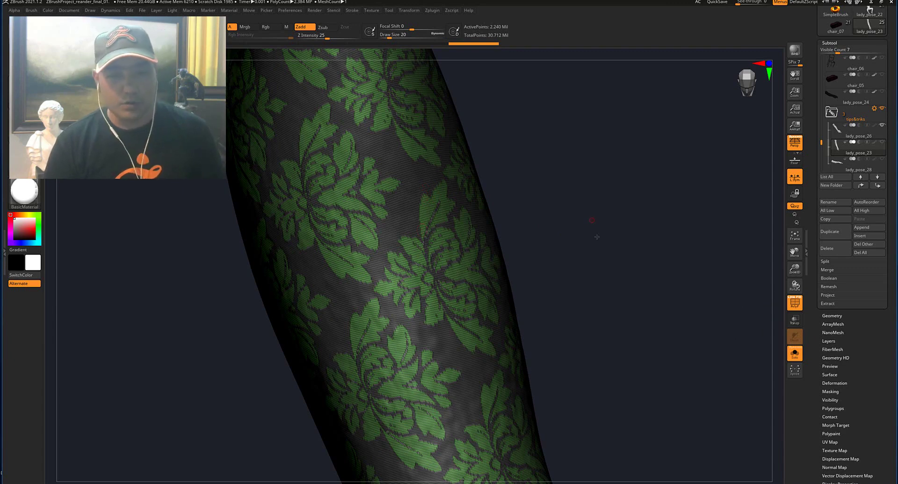
pyautogui.scroll(2, 599, 244)
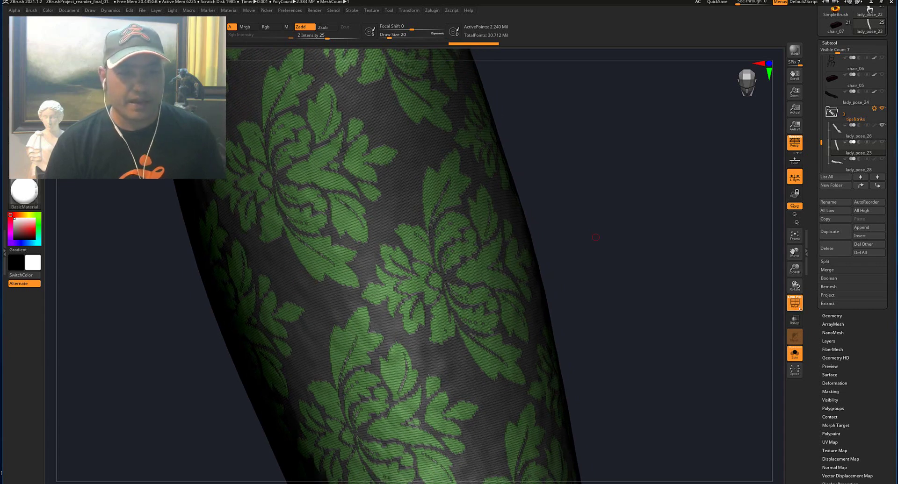
# Hide PolyFrame and clear the mask on the lady_pose_23 arm
pyautogui.hotkey('shift', 'f')
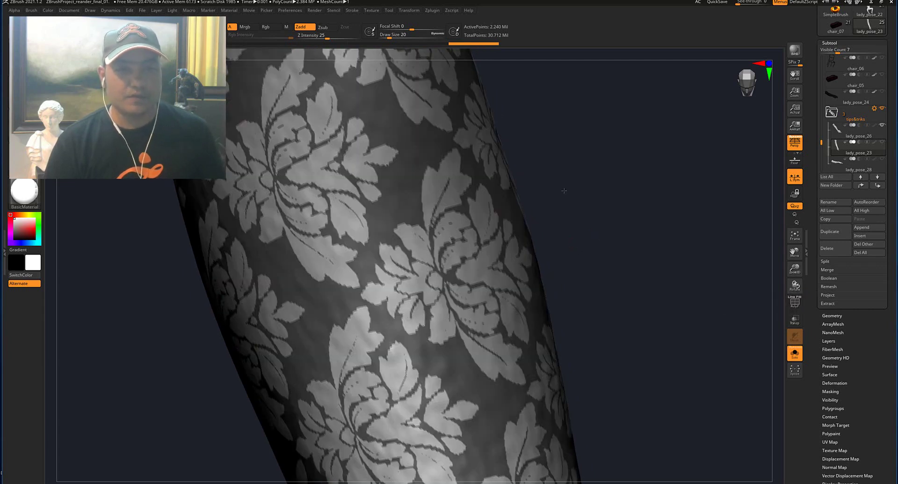
pyautogui.scroll(-3, 564, 190)
pyautogui.keyDown('ctrl'); pyautogui.moveTo(529, 170); pyautogui.dragTo(554, 192); pyautogui.keyUp('ctrl')
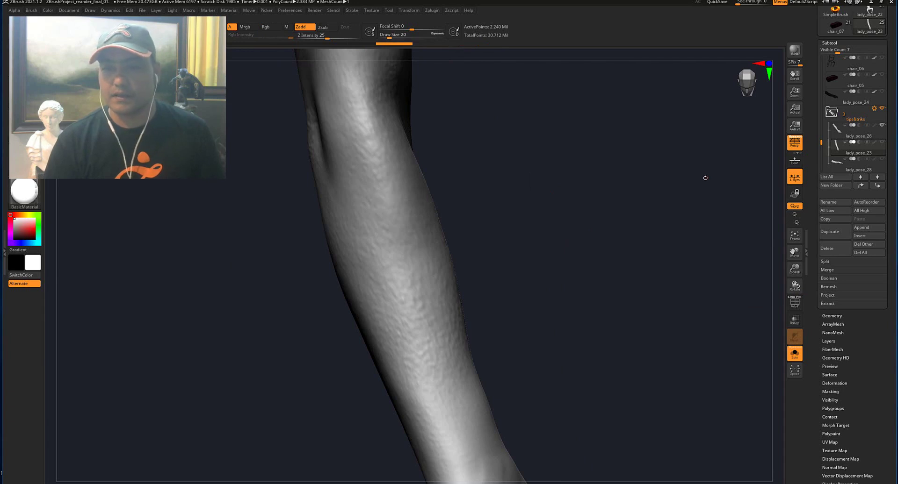
# Show PolyFrame and compare the polygroups of lady_pose_28 with those of lady_pose_23
pyautogui.click(846, 166)
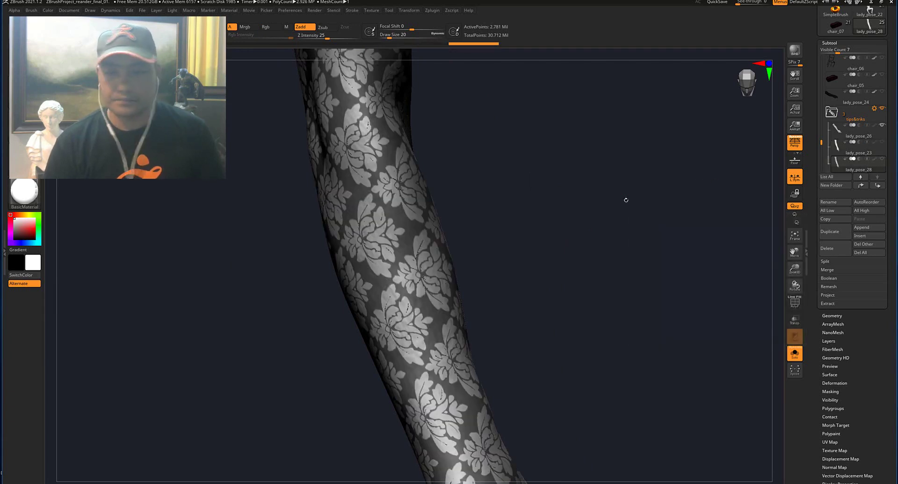
pyautogui.click(794, 303)
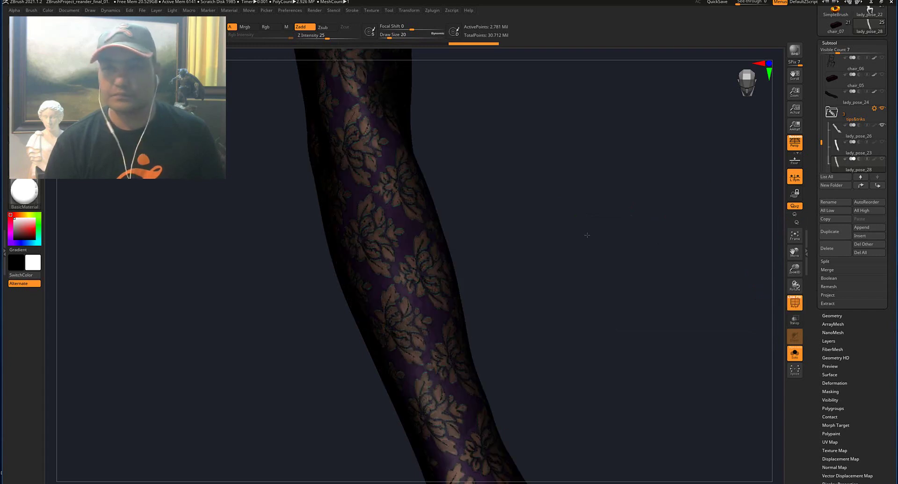
pyautogui.press('Up')
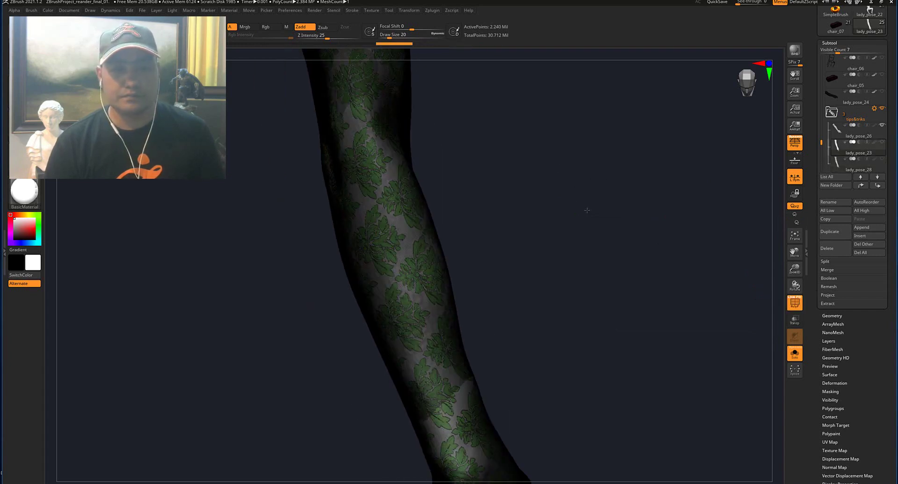
# Set the Loops value for GroupsLoops to 1 in the EdgeLoop geometry settings
pyautogui.click(832, 316)
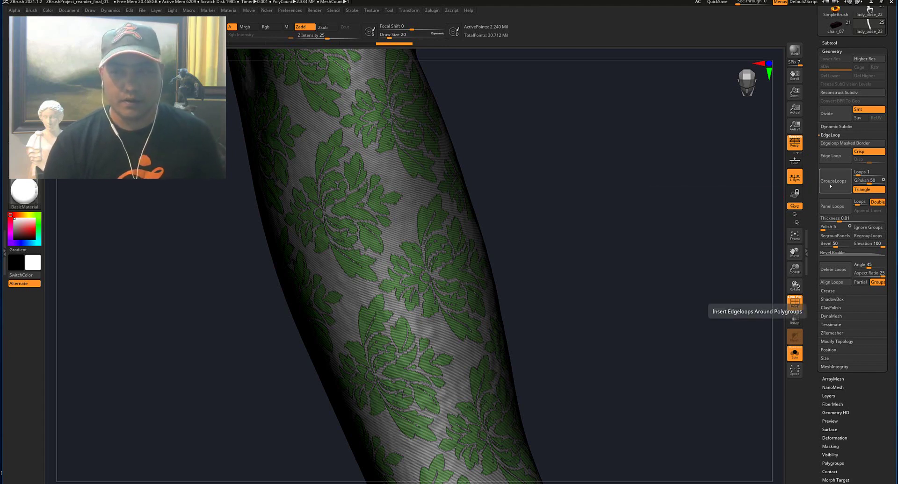
pyautogui.click(829, 43)
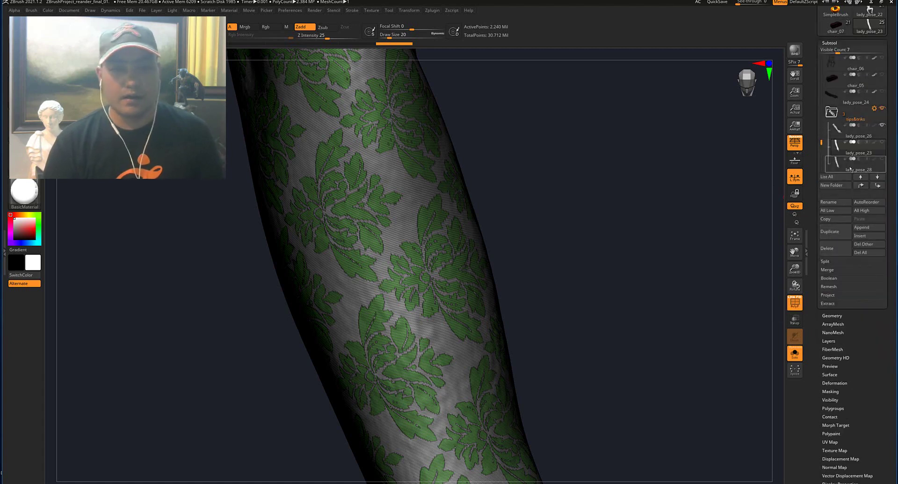
# Select the lady_pose_28 subtool, examine the edge loops around its damask polygroups and clear its mask
pyautogui.click(848, 168)
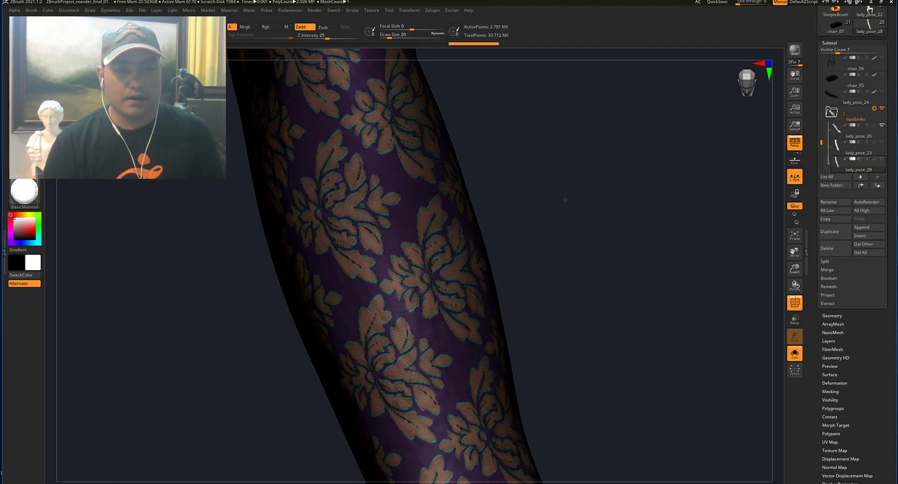
pyautogui.keyDown('alt'); pyautogui.moveTo(563, 197); pyautogui.dragTo(564, 200); pyautogui.keyUp('alt')
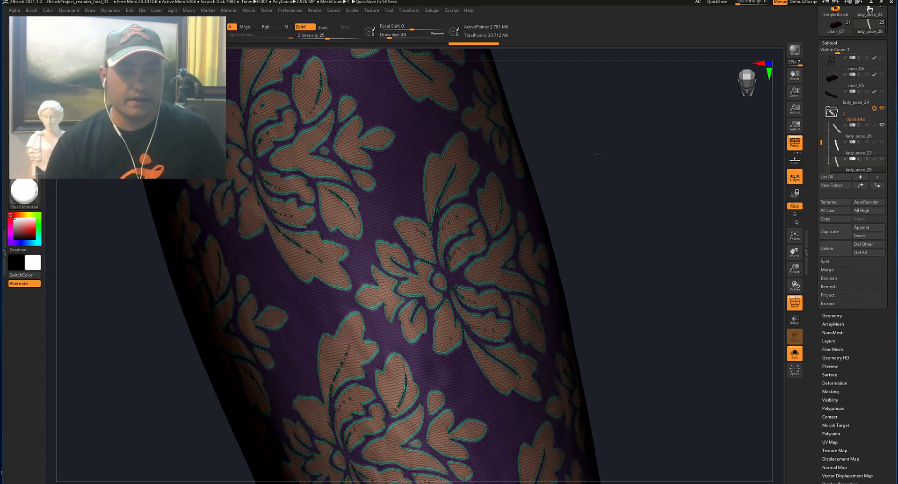
pyautogui.scroll(-3, 580, 136)
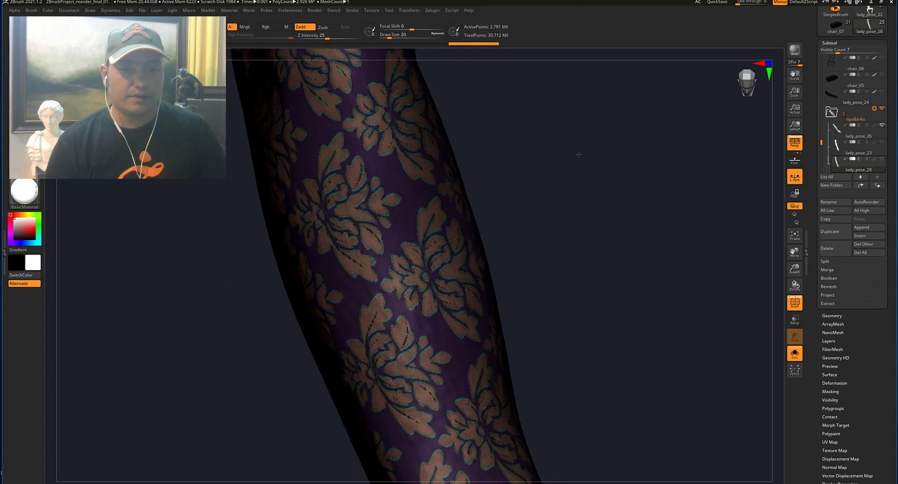
pyautogui.scroll(2, 579, 154)
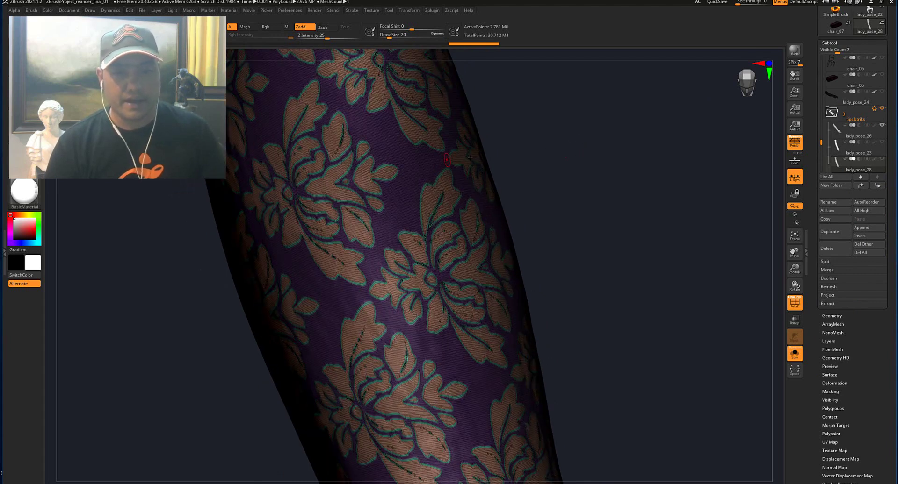
pyautogui.scroll(-3, 538, 138)
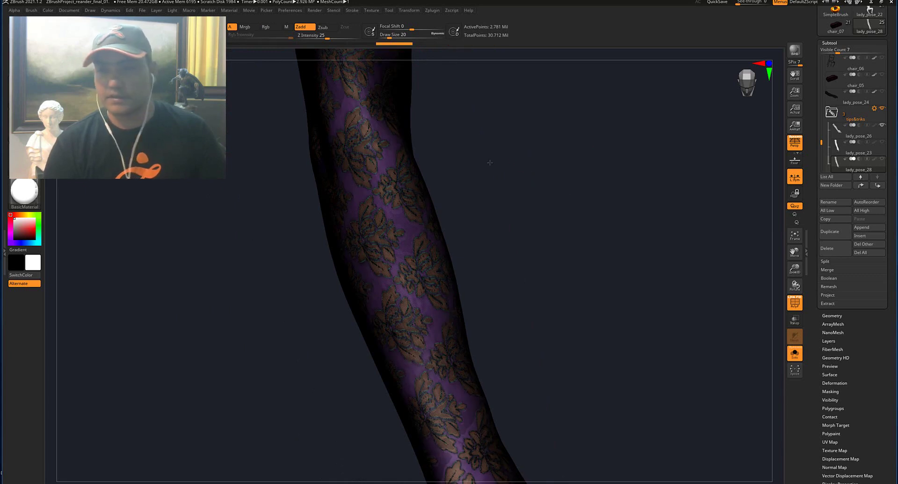
pyautogui.scroll(2, 481, 152)
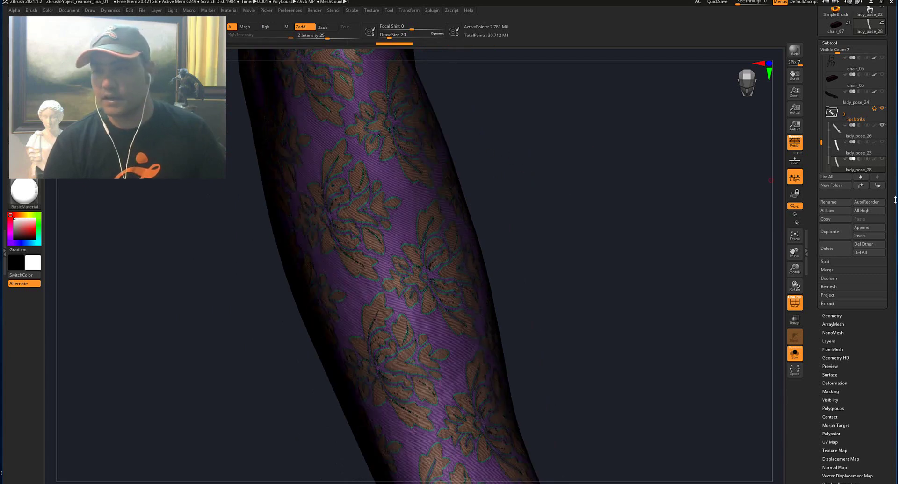
# Duplicate the lady_pose_28 subtool and apply the Polish By Groups deformation to the copy
pyautogui.click(835, 232)
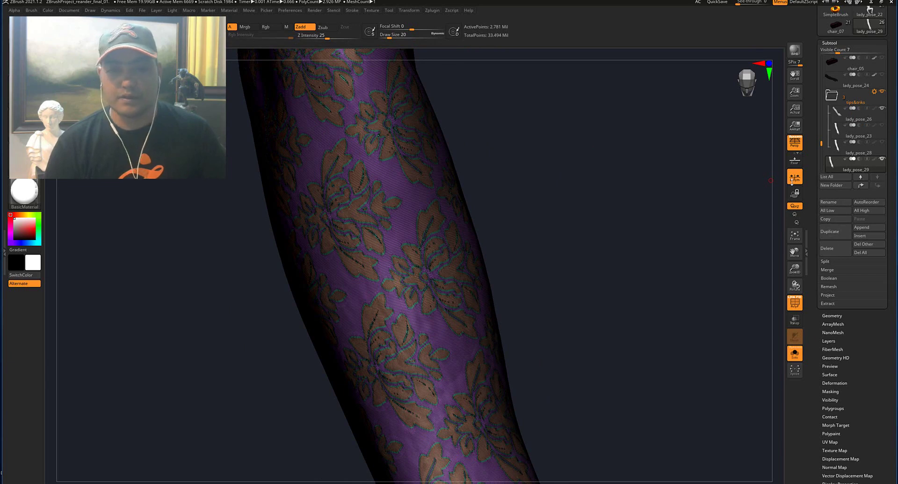
pyautogui.click(832, 316)
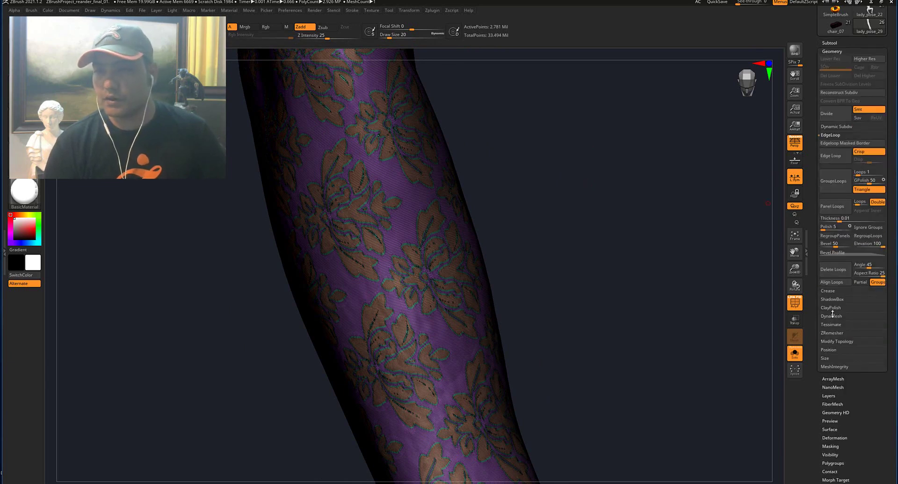
pyautogui.click(834, 52)
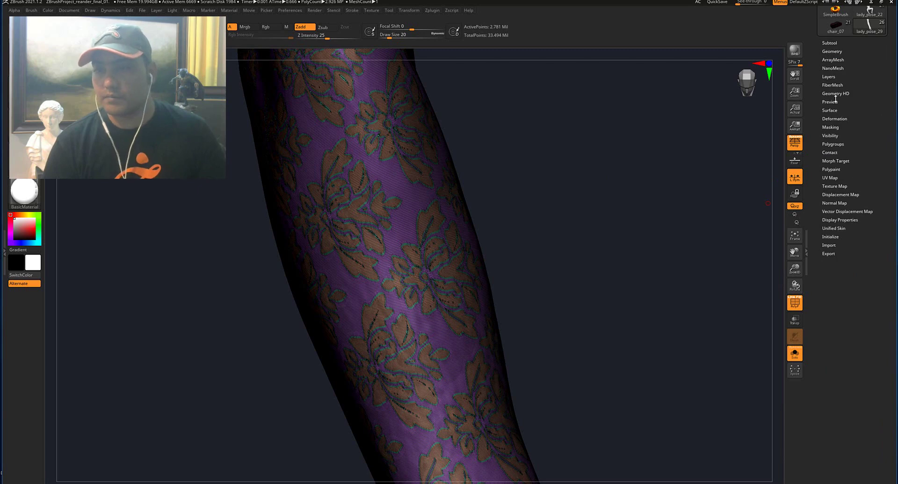
pyautogui.click(834, 118)
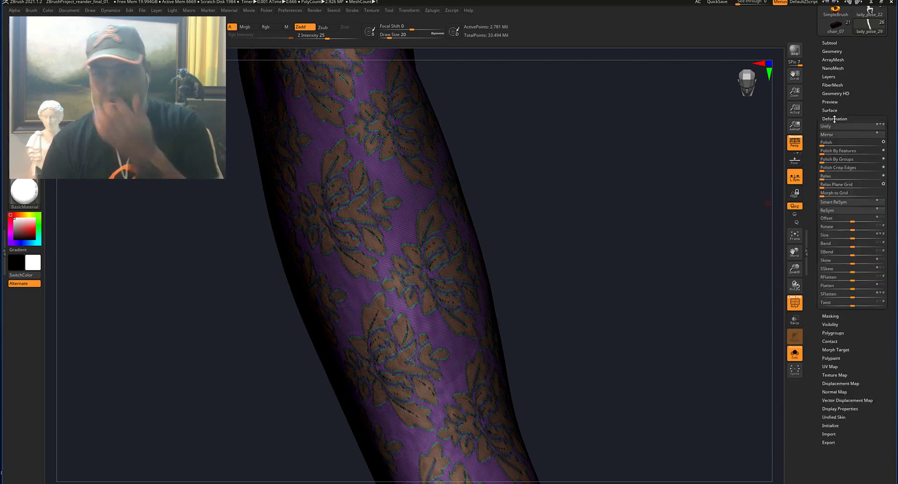
pyautogui.click(824, 160)
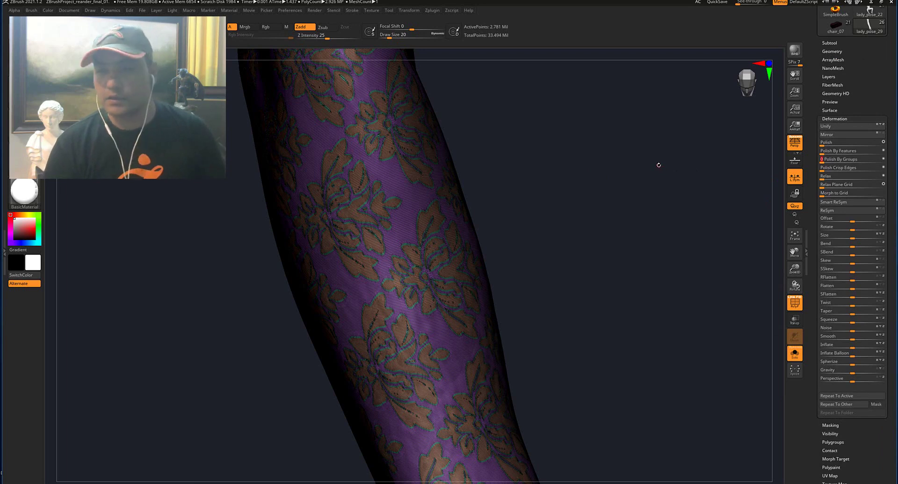
# Apply Polish Crisp Edges to lady_pose_29 and delete its purple base polygroup, keeping the damask leaves and their borders
pyautogui.click(826, 170)
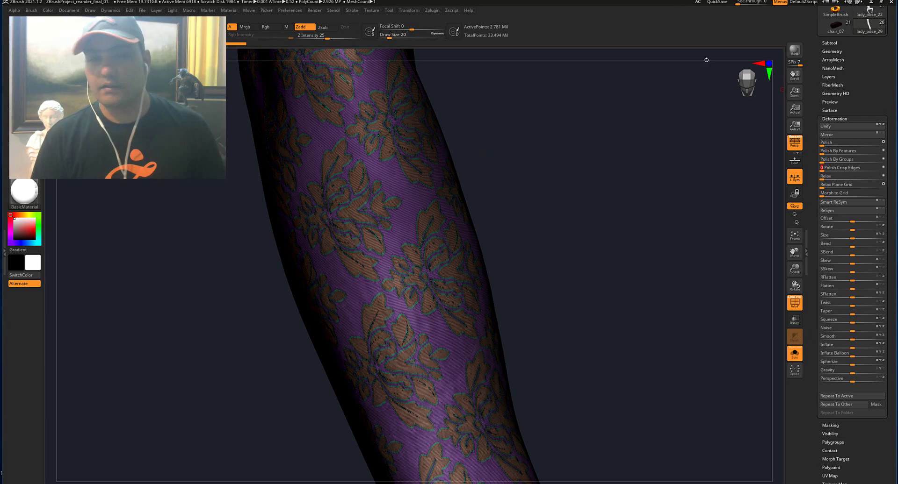
pyautogui.hotkey('ctrl', 'shift')
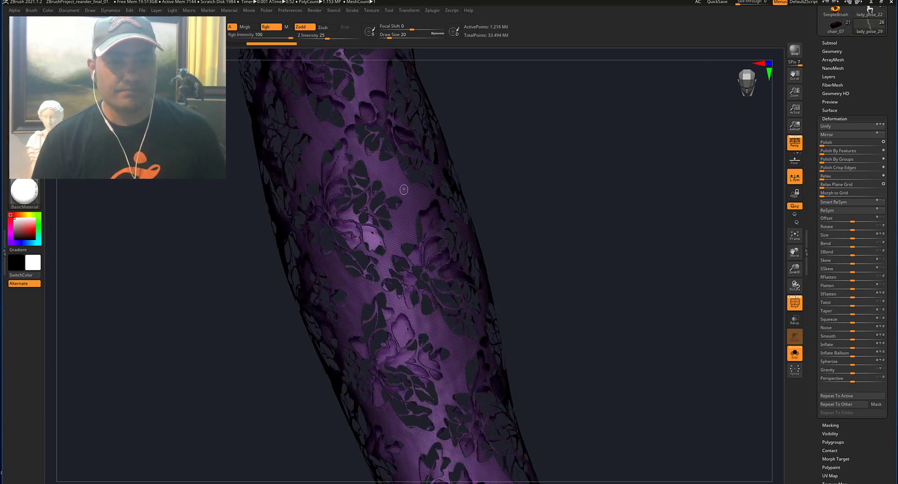
pyautogui.keyDown('ctrl'); pyautogui.keyDown('shift'); pyautogui.click(403, 188); pyautogui.keyUp('shift'); pyautogui.keyUp('ctrl')
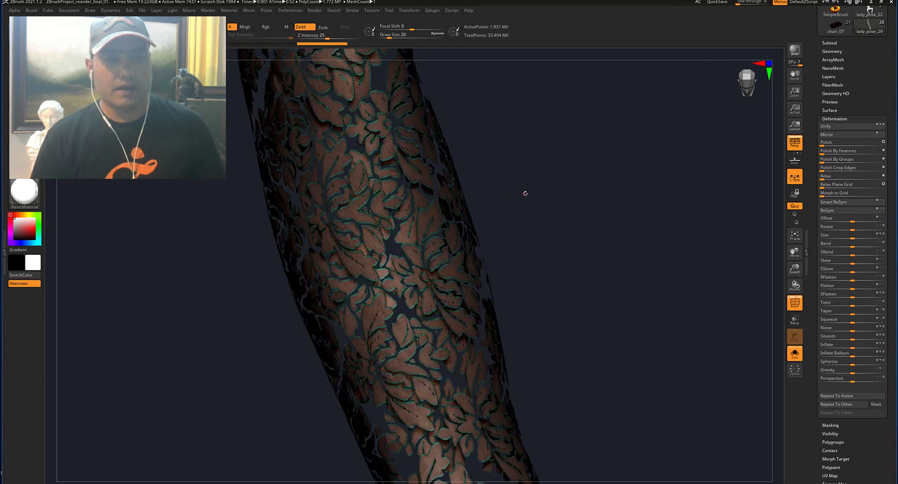
pyautogui.keyDown('alt'); pyautogui.moveTo(513, 173); pyautogui.dragTo(593, 181); pyautogui.keyUp('alt')
pyautogui.click(825, 52)
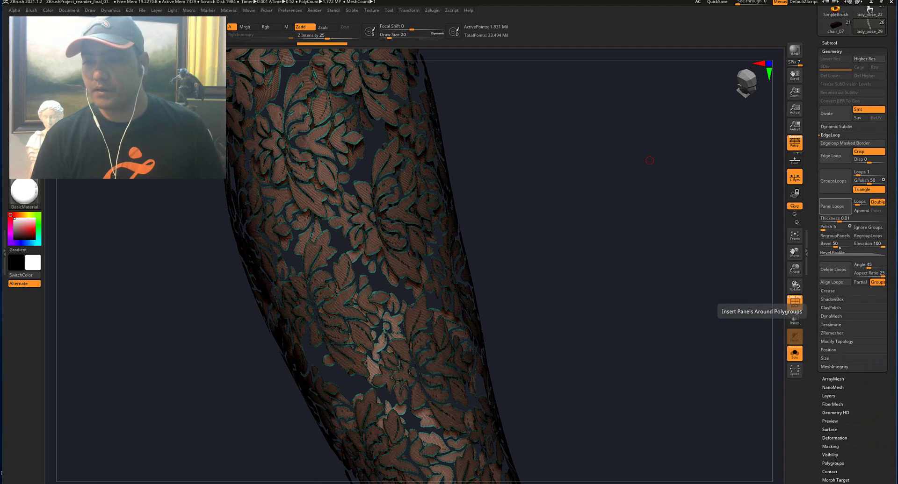
pyautogui.click(833, 343)
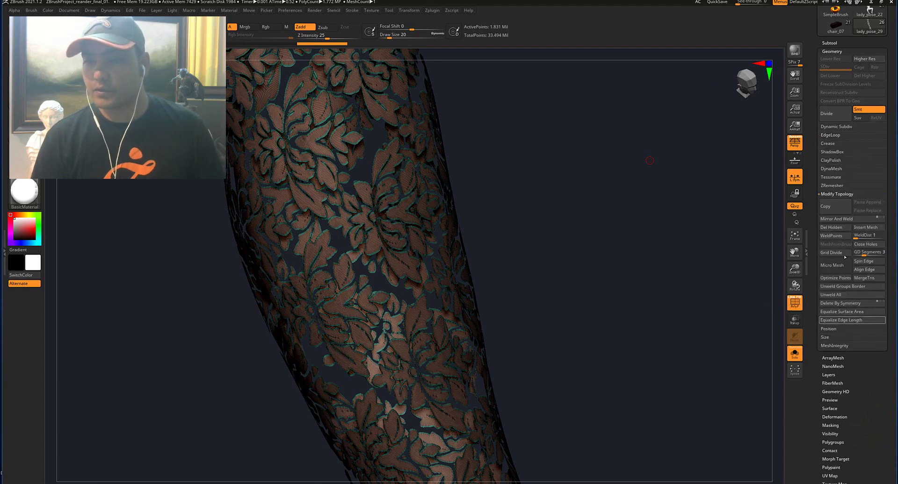
pyautogui.click(830, 228)
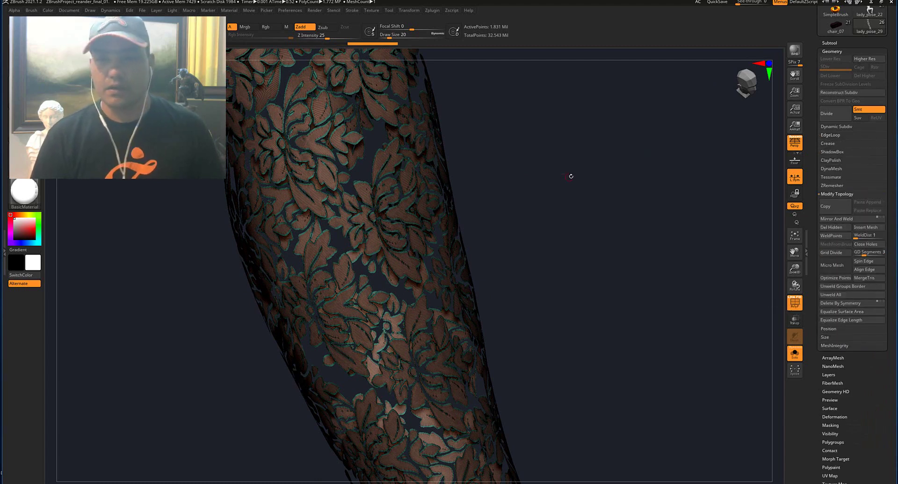
# Duplicate the lady_pose_29 subtool and make the original active again
pyautogui.click(833, 43)
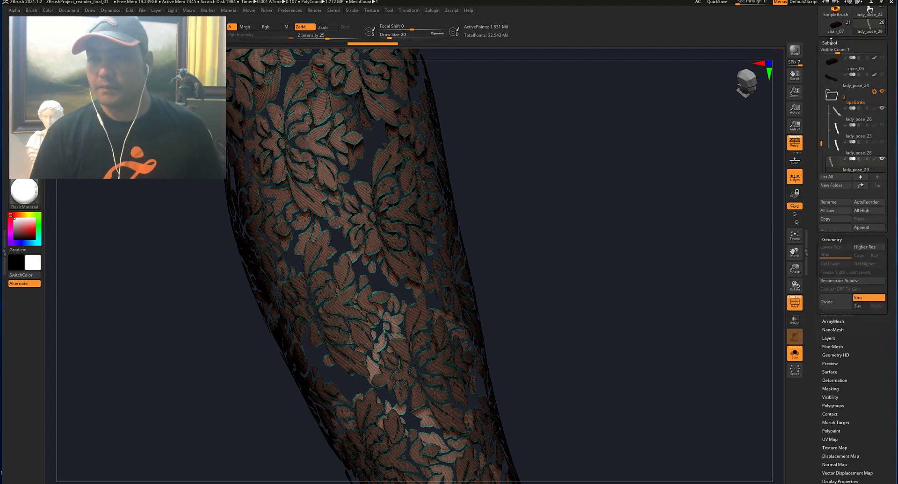
pyautogui.click(824, 226)
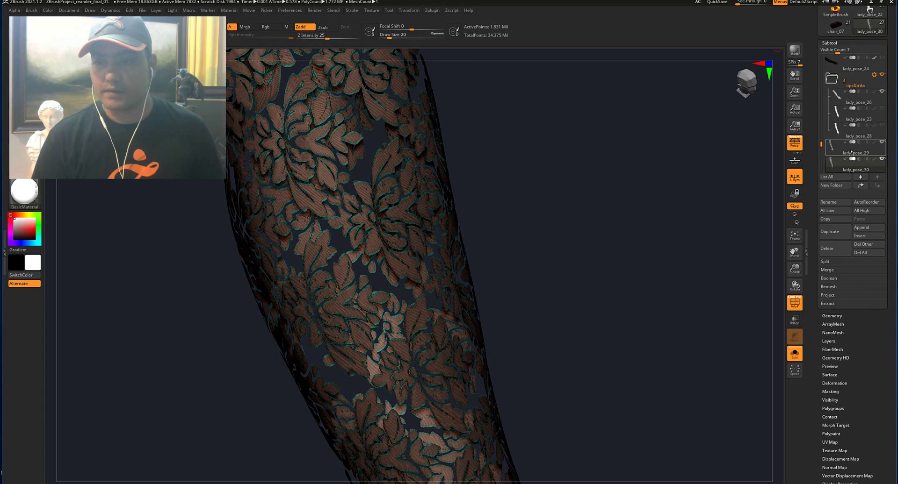
pyautogui.hotkey('ctrl', 'shift', 'd')
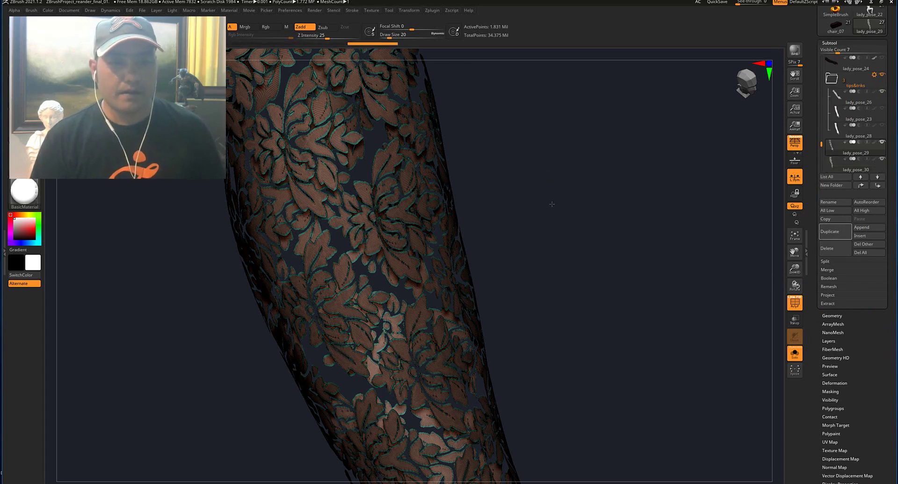
# Isolate the brown leaf polygroup of lady_pose_29 and delete the hidden teal border geometry
pyautogui.keyDown('alt'); pyautogui.moveTo(550, 205); pyautogui.dragTo(552, 248); pyautogui.keyUp('alt')
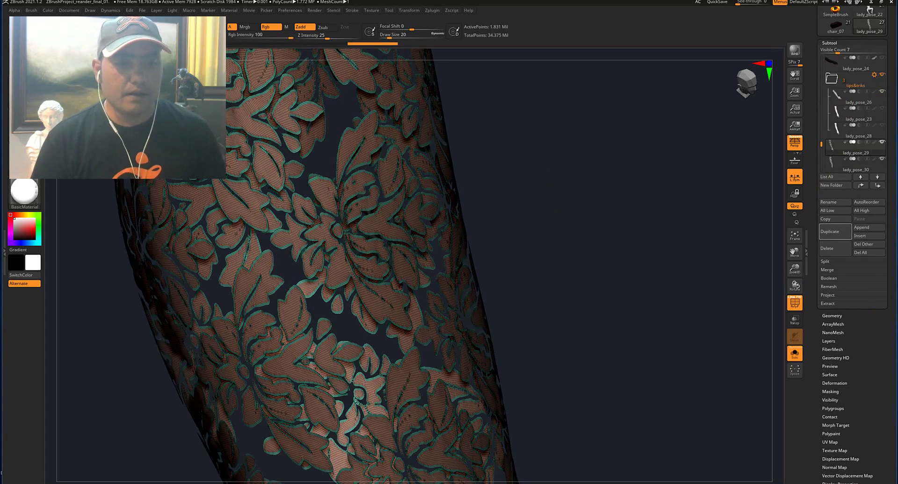
pyautogui.click(832, 315)
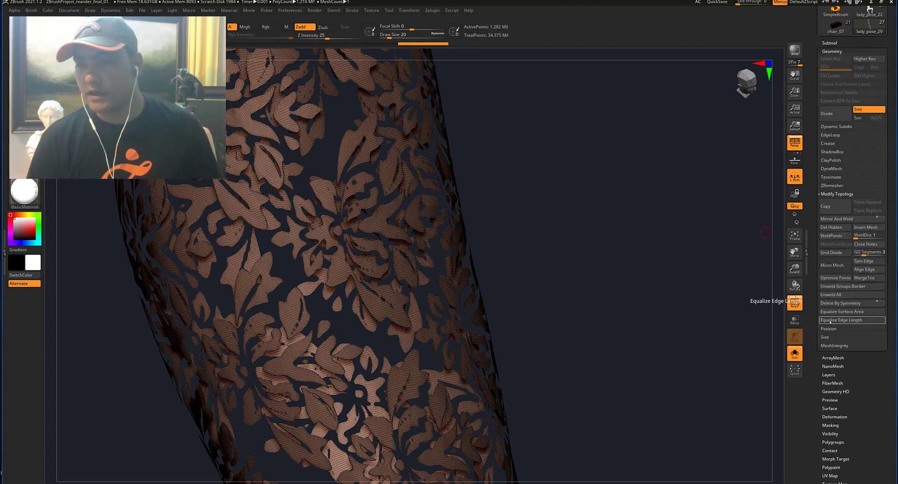
pyautogui.click(834, 229)
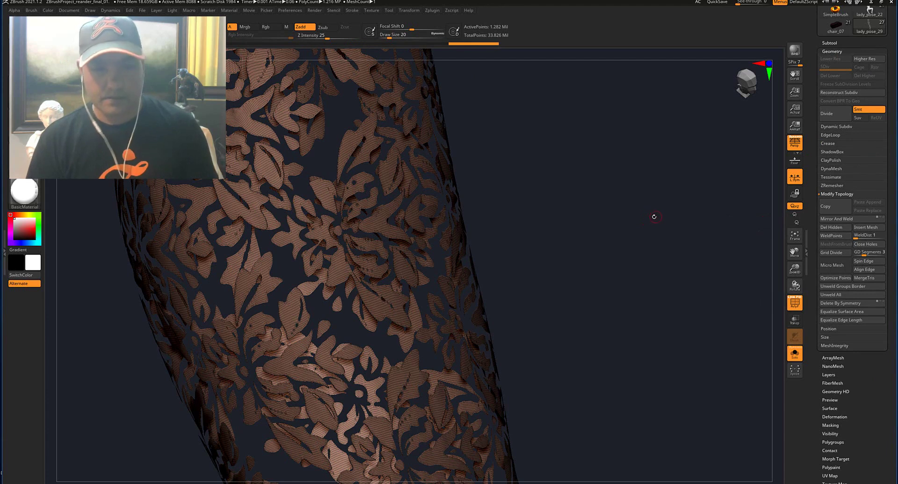
# Isolate the teal border polygroup of lady_pose_30 and delete the hidden leaf geometry
pyautogui.click(265, 27)
pyautogui.keyDown('ctrl'); pyautogui.keyDown('shift'); pyautogui.click(325, 191); pyautogui.keyUp('shift'); pyautogui.keyUp('ctrl')
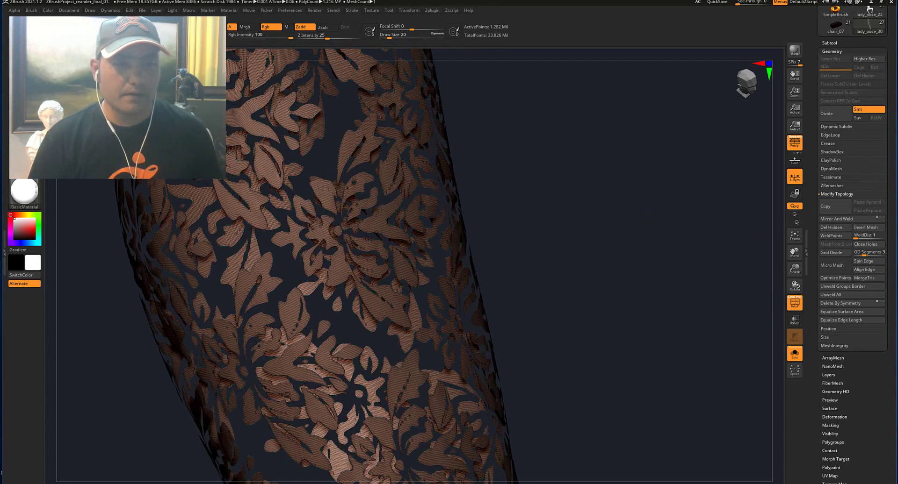
pyautogui.hotkey('ctrl', 'z')
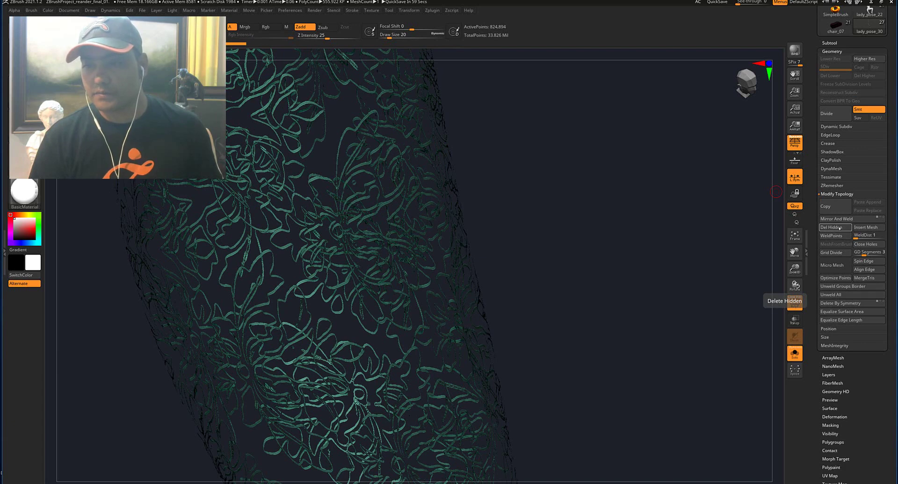
pyautogui.click(839, 228)
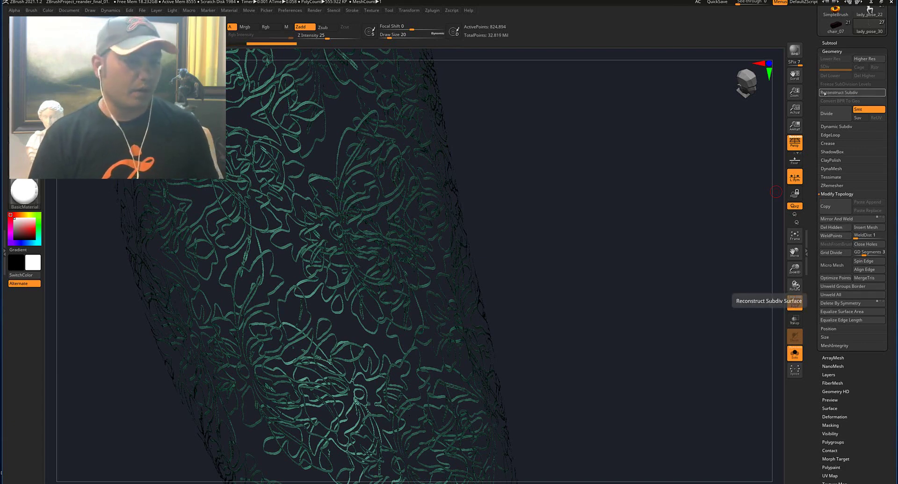
# Enable Dynamic Subdiv on the lady_pose_29 leaves with SmoothSubdiv 0 and Thickness 0.01234
pyautogui.click(829, 43)
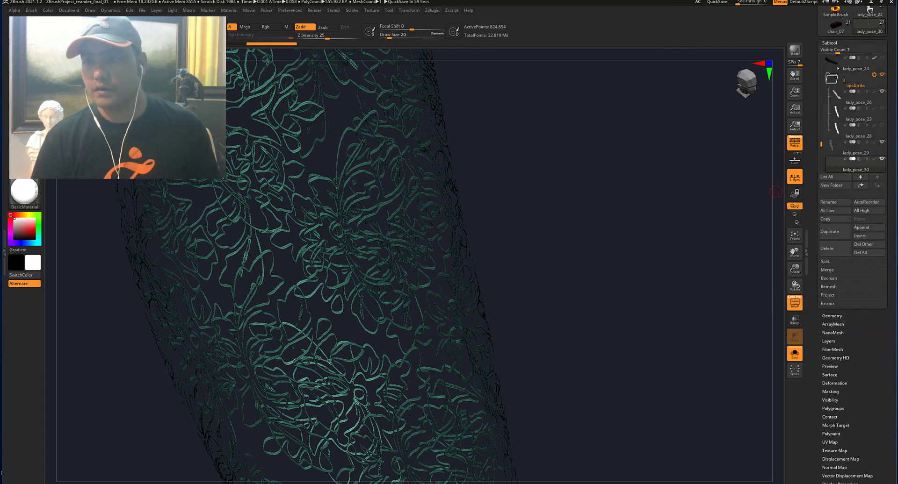
pyautogui.click(839, 150)
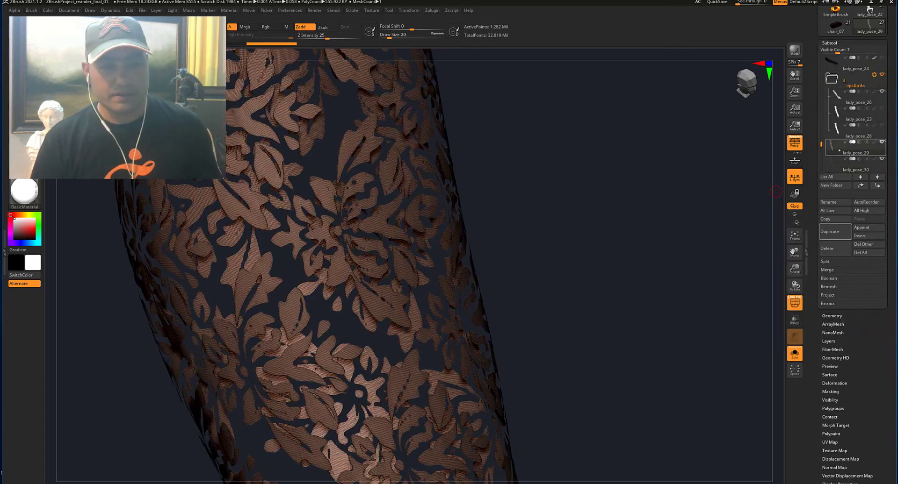
pyautogui.click(828, 316)
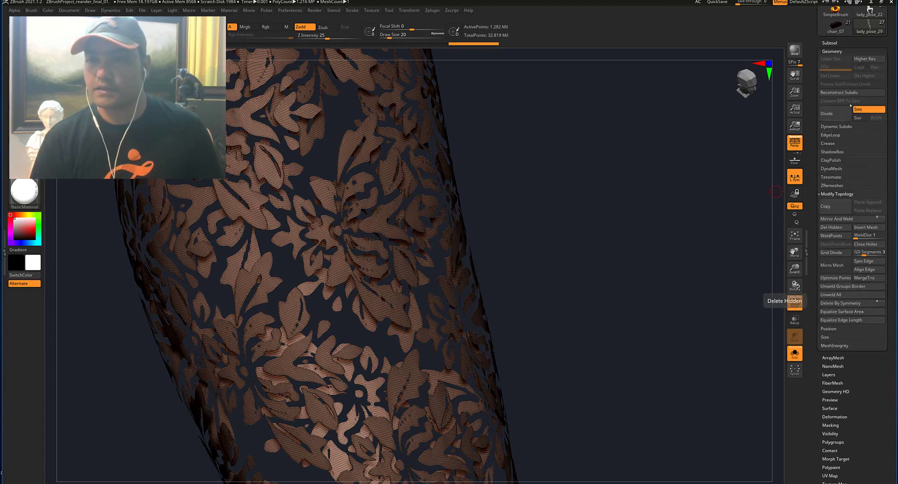
pyautogui.click(828, 127)
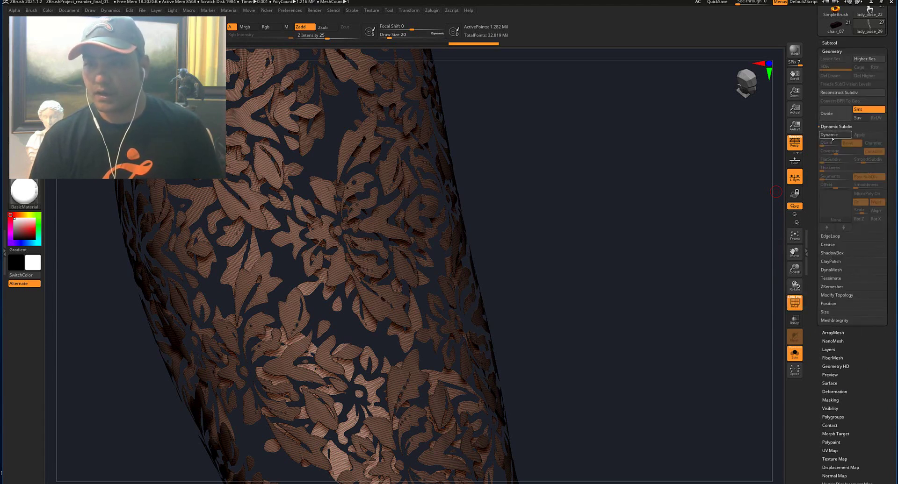
pyautogui.click(830, 136)
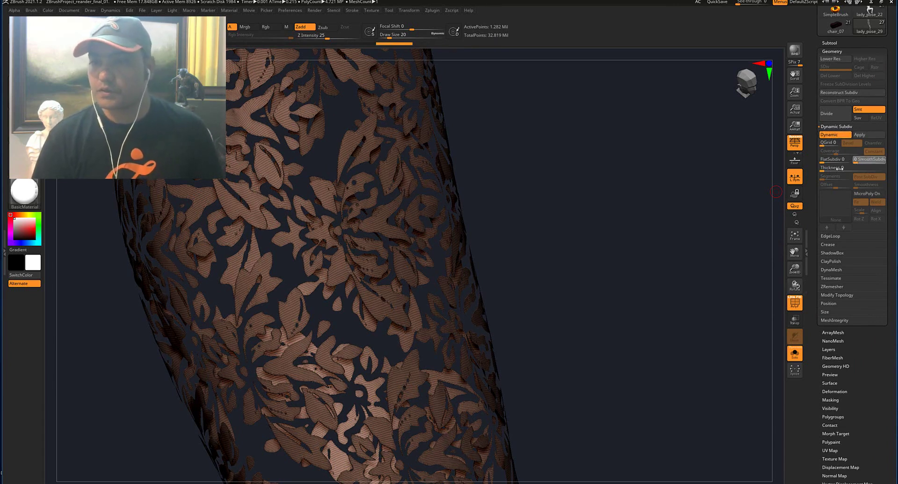
pyautogui.moveTo(822, 169); pyautogui.dragTo(842, 169)
pyautogui.press('Return')
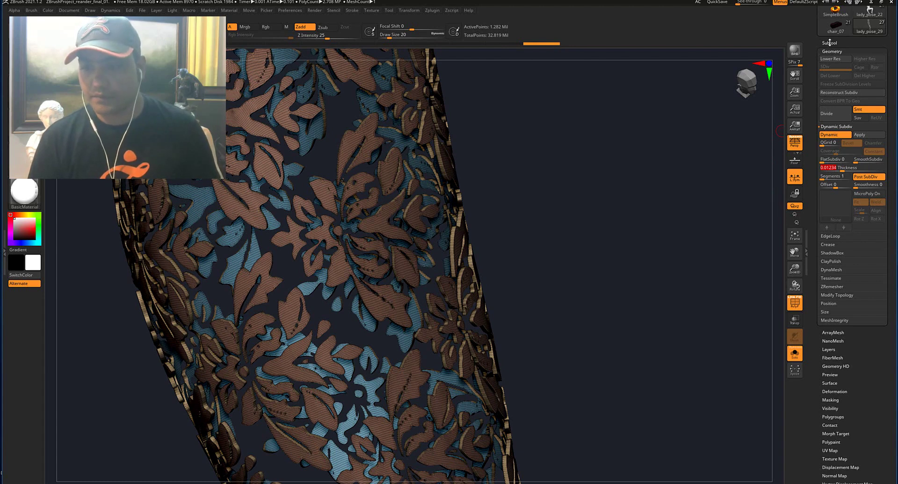
# Turn off Solo mode to show the leaves on the arm and select the lady_pose_30 border subtool
pyautogui.click(829, 42)
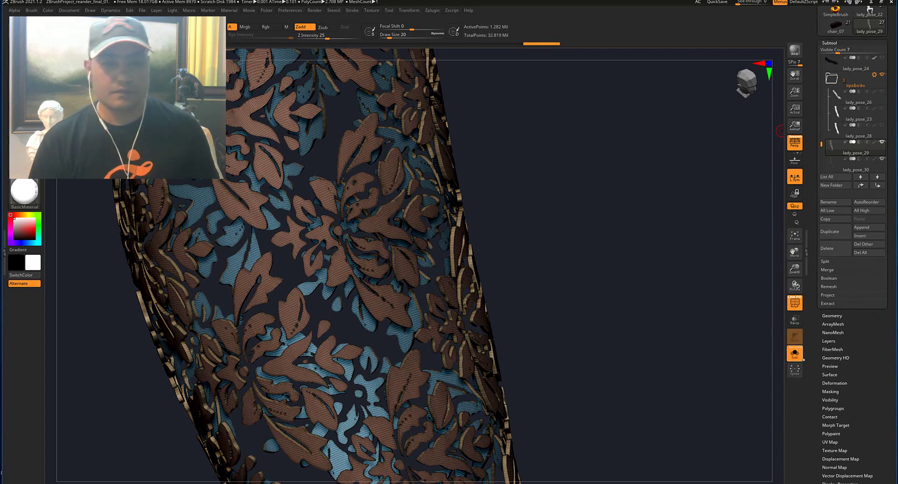
pyautogui.click(794, 354)
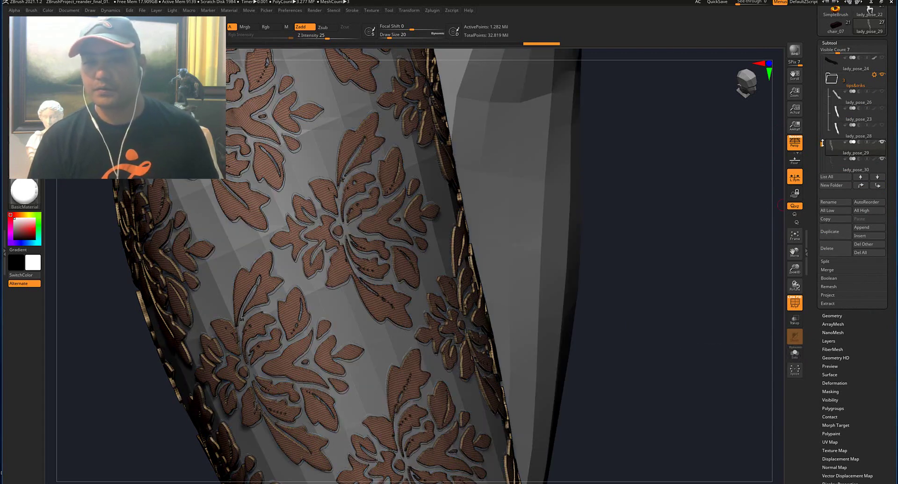
pyautogui.moveTo(821, 144)
pyautogui.mouseDown()
pyautogui.moveTo(818, 110)
pyautogui.moveTo(811, 150)
pyautogui.mouseUp()
pyautogui.keyDown('alt'); pyautogui.click(547, 243); pyautogui.keyUp('alt')
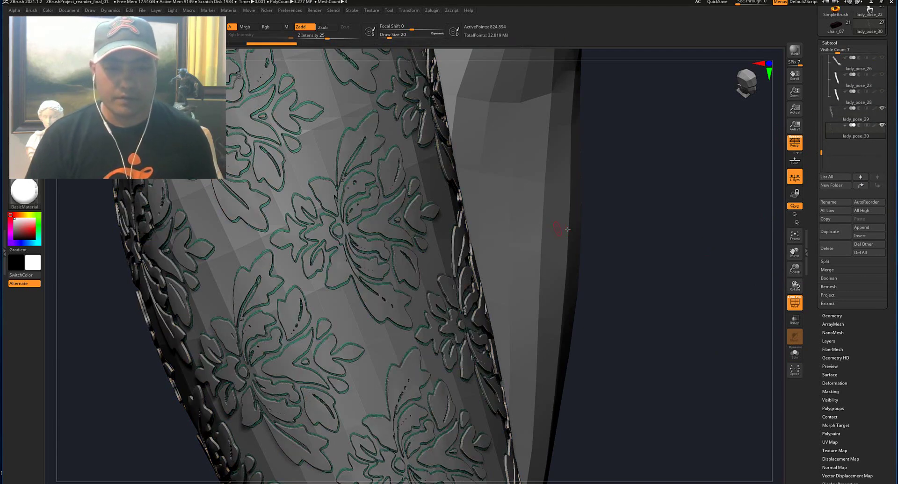
# Try to activate Dynamic Subdiv on lady_pose_30 and repair its geometry with Fix Mesh
pyautogui.click(828, 315)
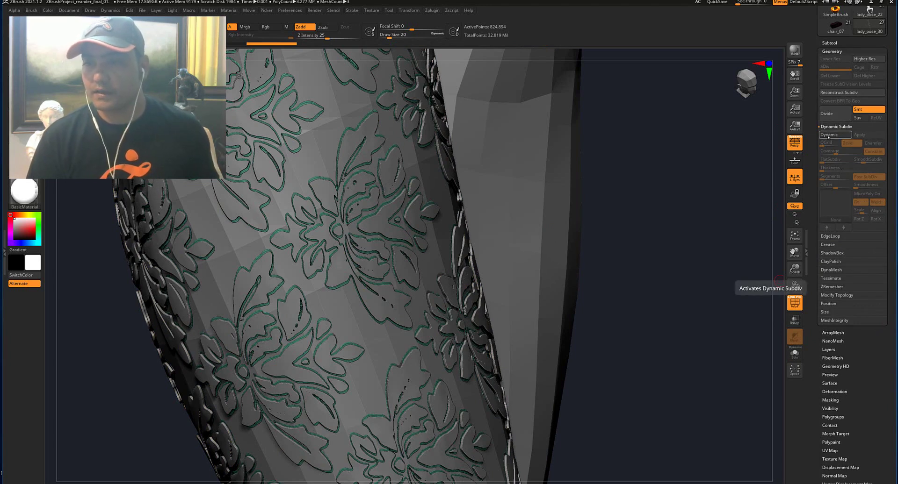
pyautogui.click(828, 137)
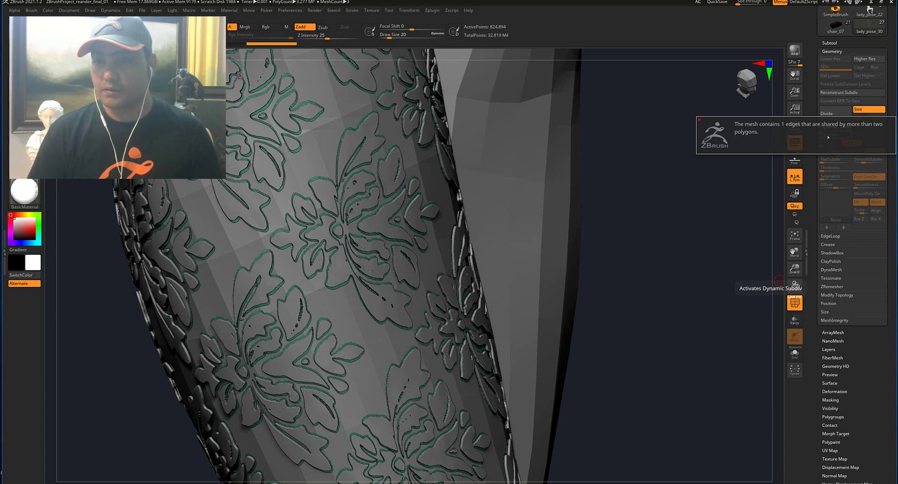
pyautogui.click(697, 210)
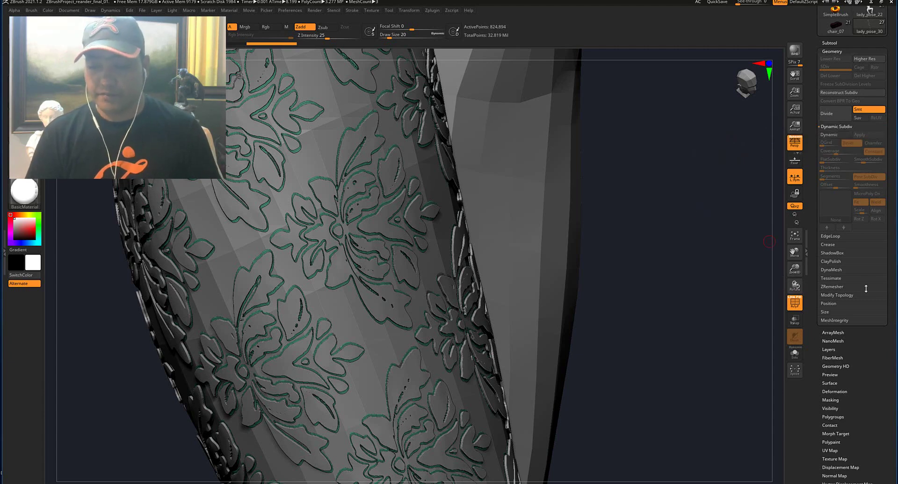
pyautogui.click(836, 320)
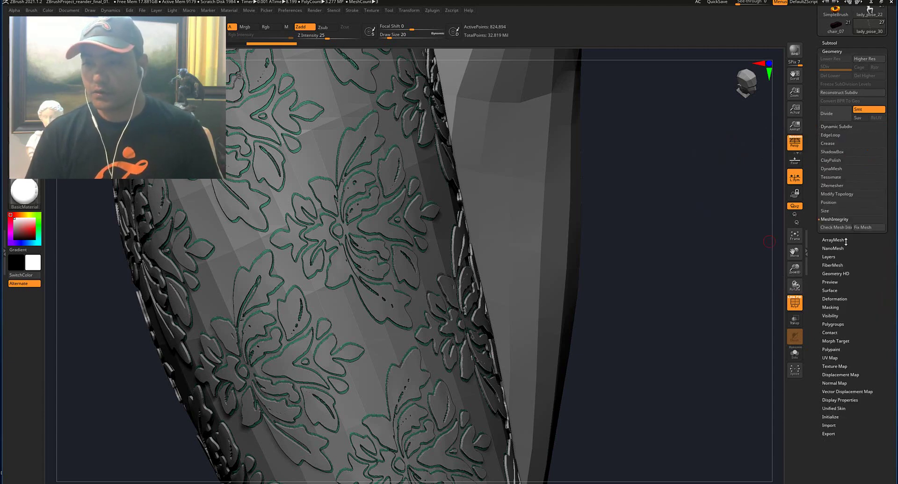
pyautogui.click(876, 230)
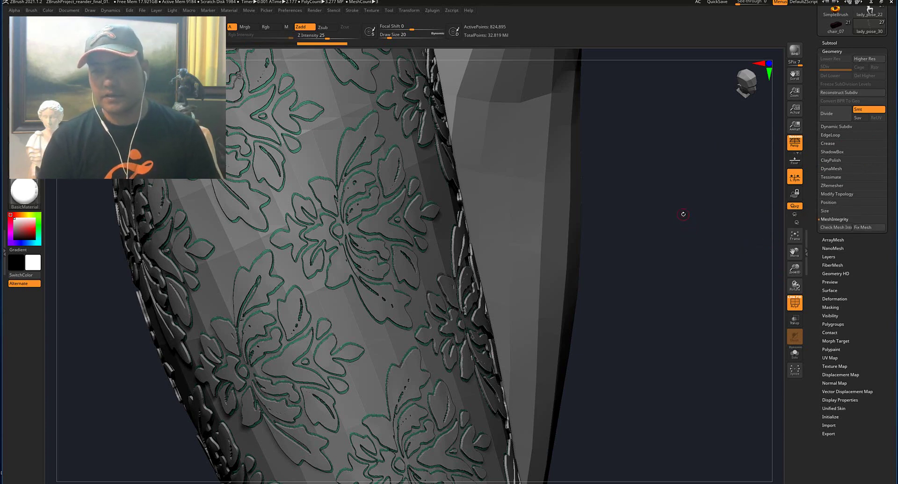
# Enable Dynamic Subdiv on the lady_pose_30 borders with SmoothSubdiv 0 and a Thickness of about 0.004
pyautogui.click(835, 127)
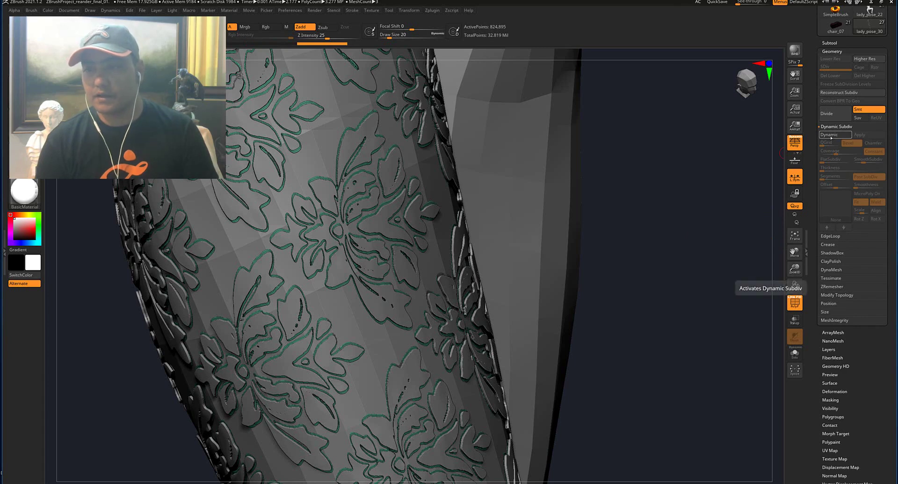
pyautogui.click(835, 135)
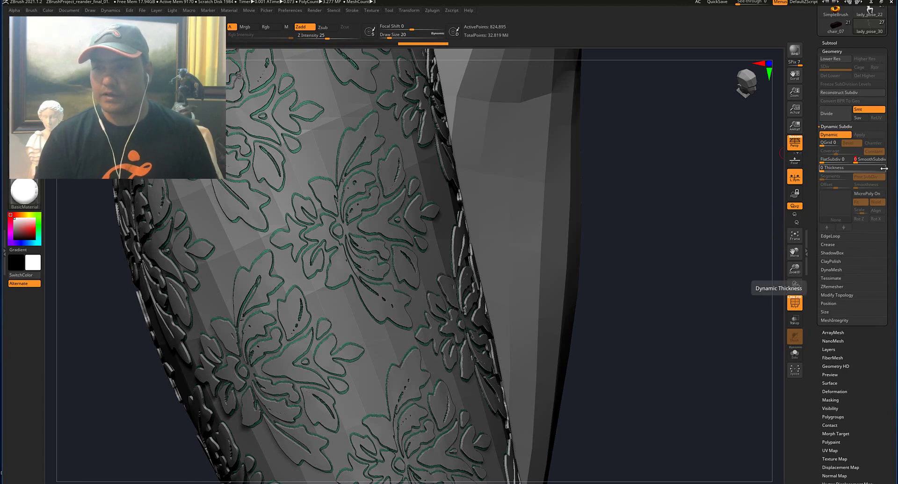
pyautogui.click(822, 170)
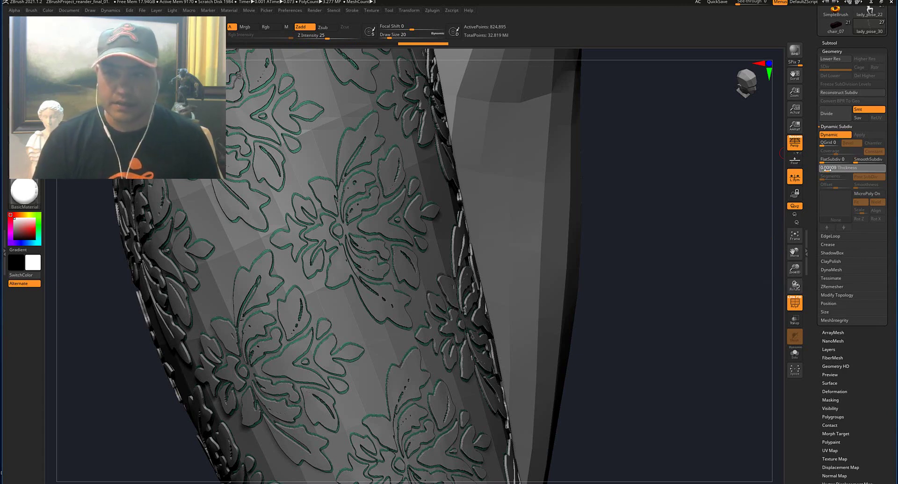
pyautogui.click(828, 170)
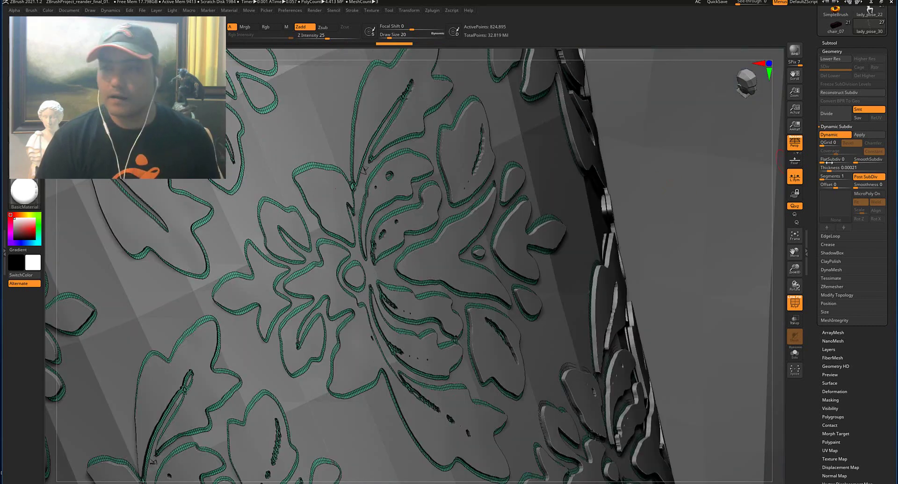
pyautogui.moveTo(831, 168); pyautogui.dragTo(839, 168)
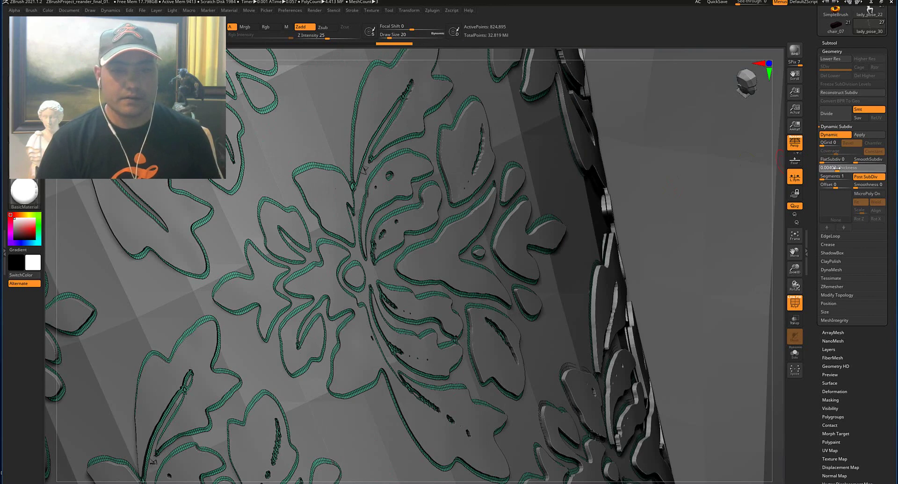
pyautogui.click(838, 168)
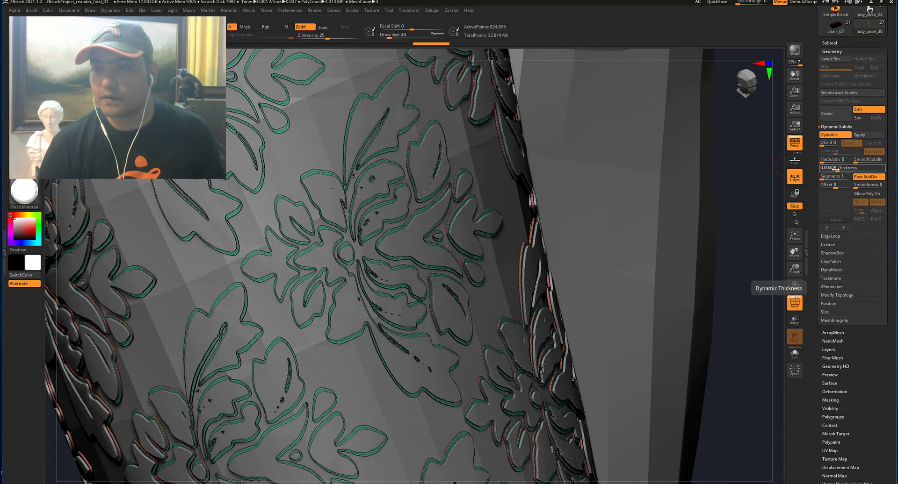
# Set the Dynamic Subdiv Thickness of the lady_pose_30 borders to 0.00628
pyautogui.moveTo(828, 167); pyautogui.dragTo(839, 167)
pyautogui.click(839, 168)
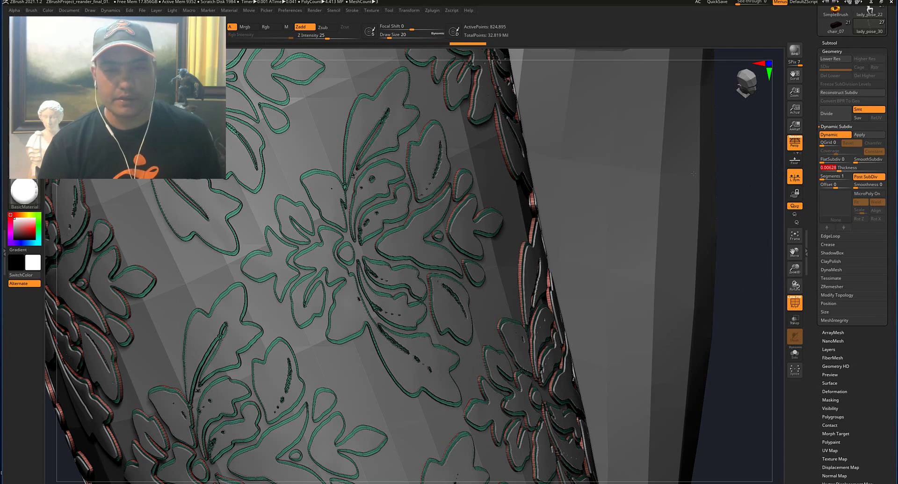
pyautogui.keyDown('ctrl'); pyautogui.moveTo(694, 172); pyautogui.dragTo(674, 171, button='right'); pyautogui.keyUp('ctrl')
pyautogui.moveTo(659, 176); pyautogui.dragTo(723, 147)
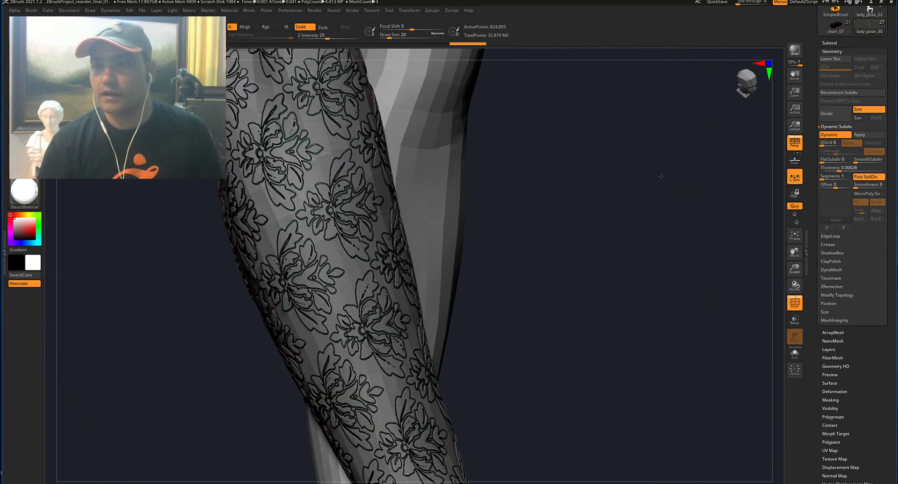
# Apply Dynamic Subdiv to the lady_pose_30 borders and to the lady_pose_29 leaves to make their thickness real geometry
pyautogui.moveTo(833, 43); pyautogui.dragTo(833, 43)
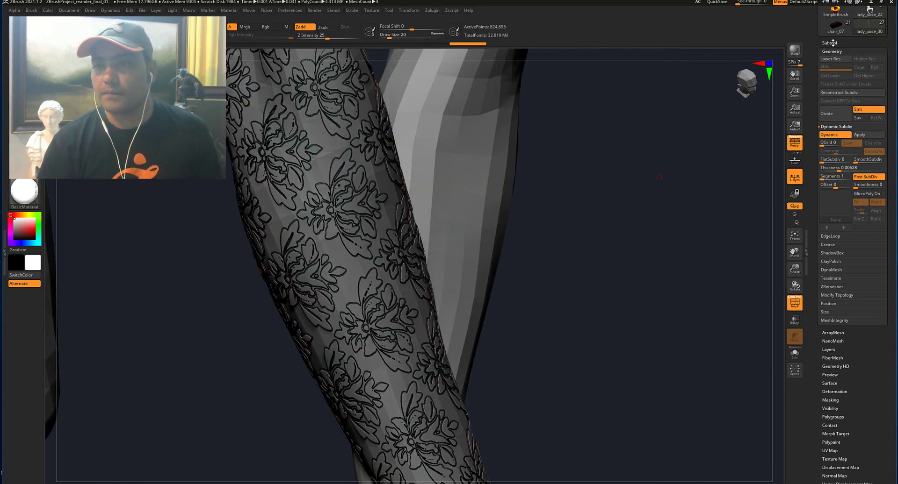
pyautogui.click(862, 134)
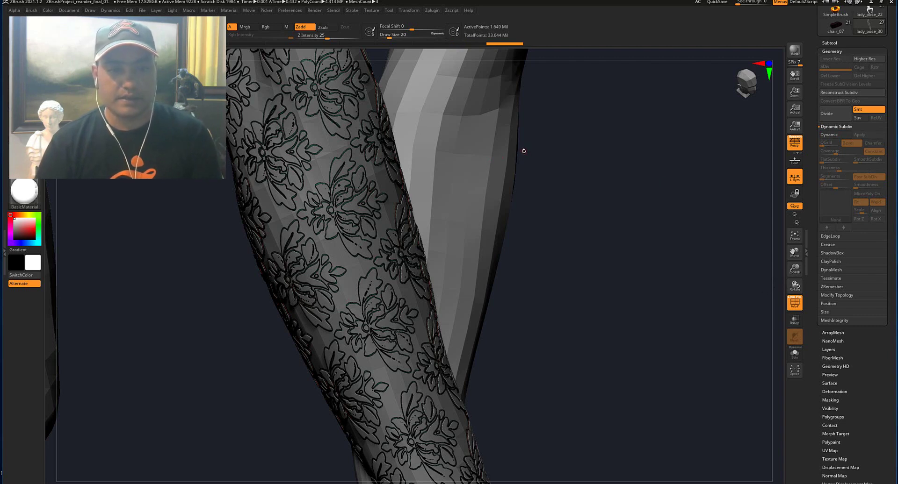
pyautogui.hotkey('ctrl', 'z')
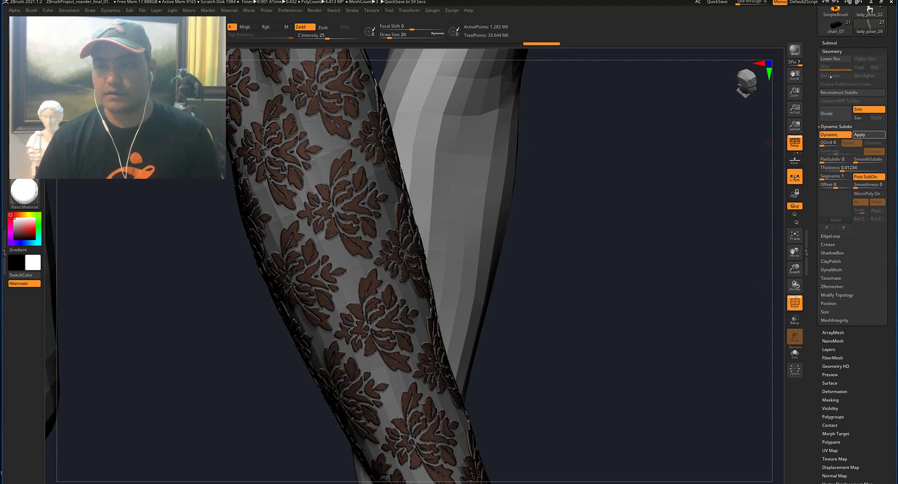
# Merge the lady_pose_29 leaves down with the lady_pose_30 borders into one subtool
pyautogui.click(832, 43)
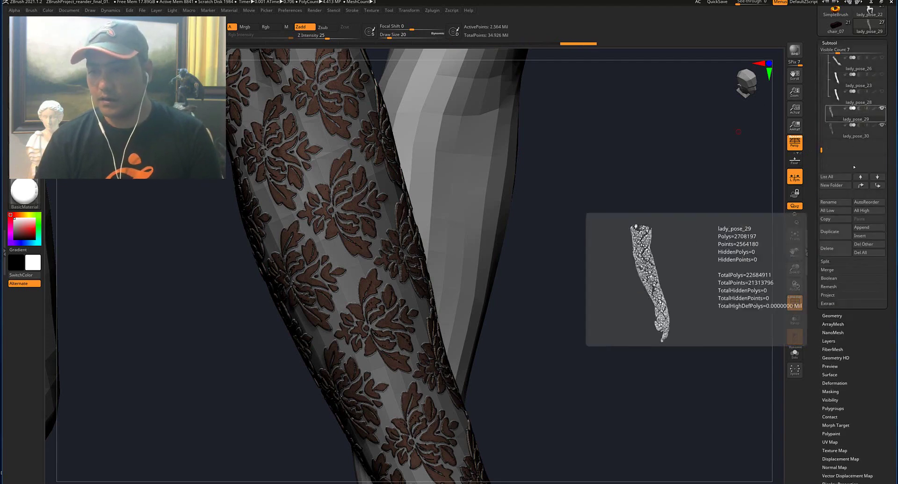
pyautogui.click(827, 270)
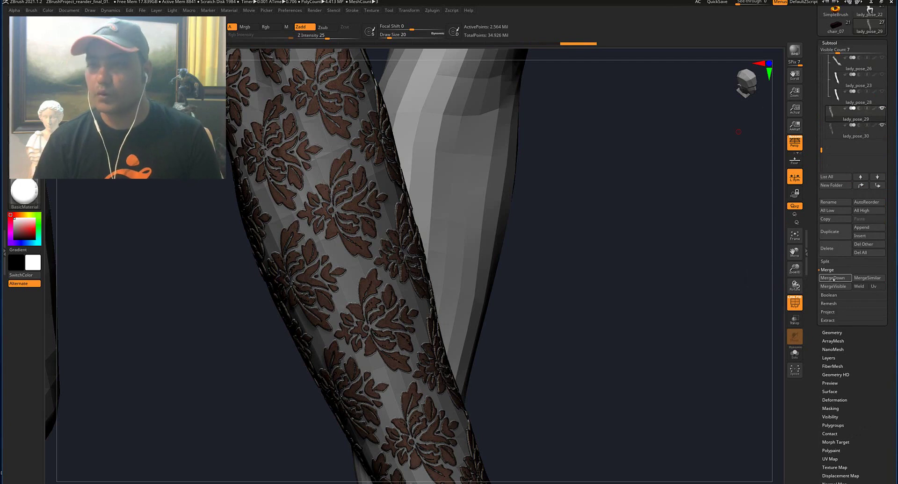
pyautogui.click(833, 279)
pyautogui.click(770, 294)
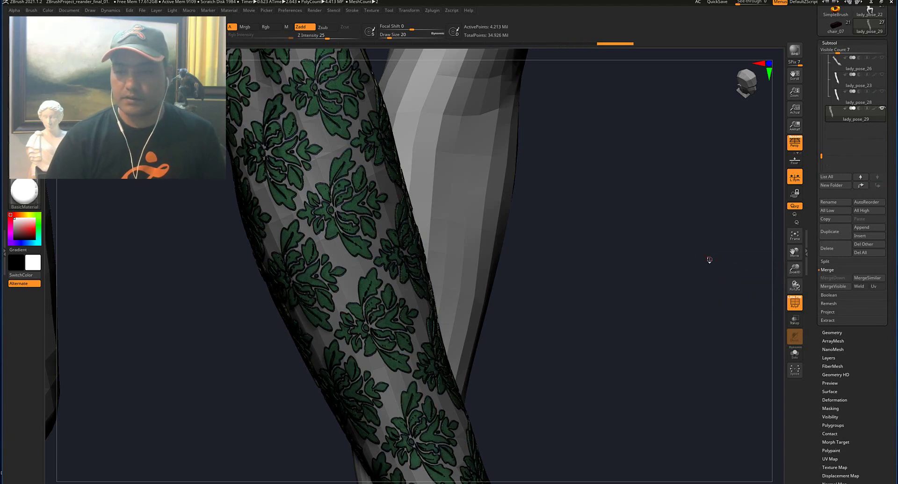
# Isolate the merged lace in Solo mode without PolyFrame and apply a light Polish By Groups deformation
pyautogui.click(794, 354)
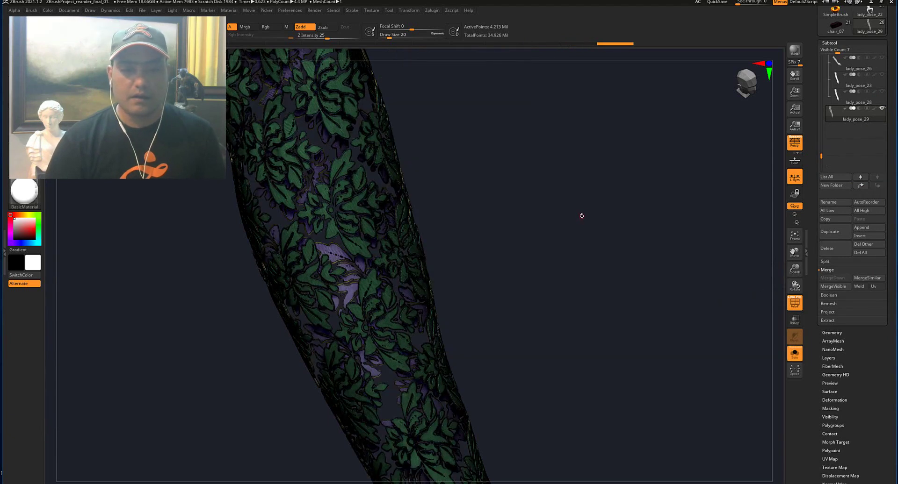
pyautogui.keyDown('alt'); pyautogui.moveTo(616, 267); pyautogui.dragTo(619, 270); pyautogui.keyUp('alt')
pyautogui.hotkey('shift', 'f')
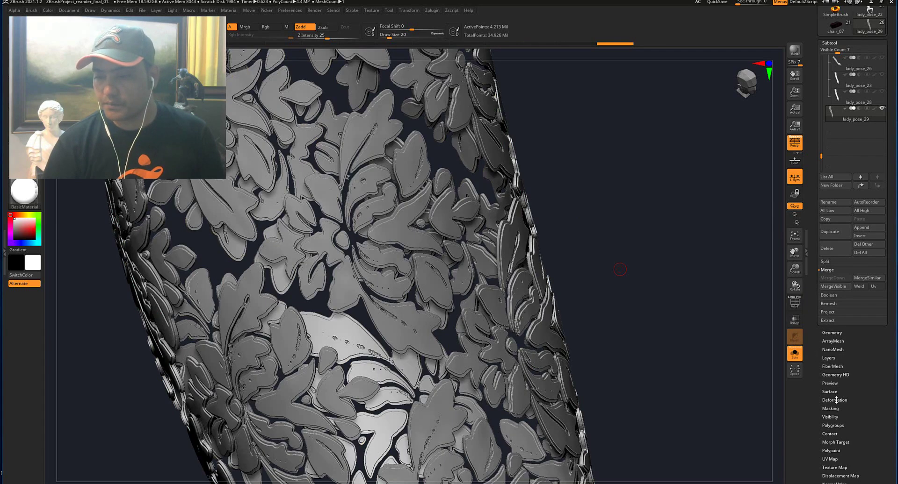
pyautogui.click(835, 401)
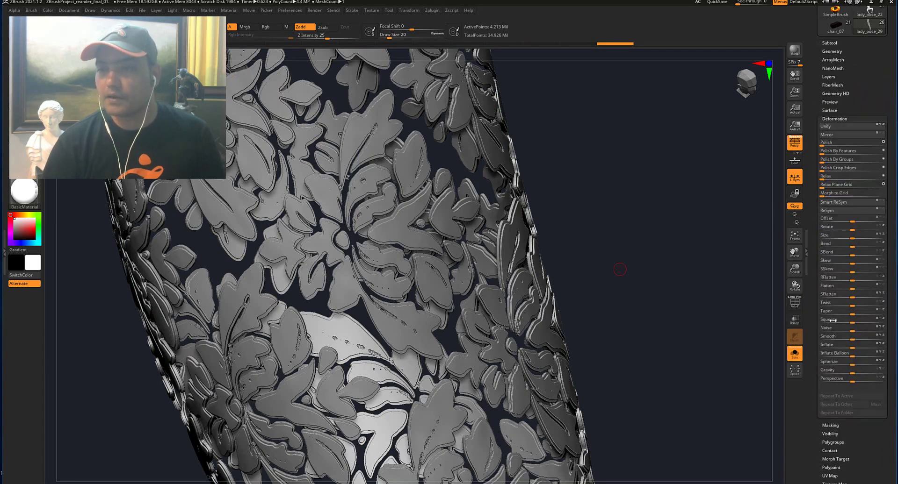
pyautogui.click(829, 160)
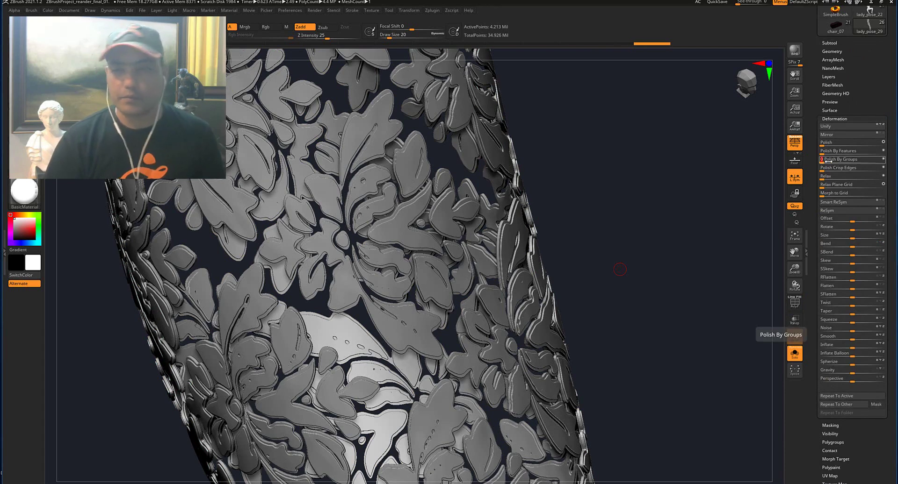
# Try a Polish Crisp Edges deformation on the whole lace and undo it
pyautogui.click(831, 168)
pyautogui.click(833, 169)
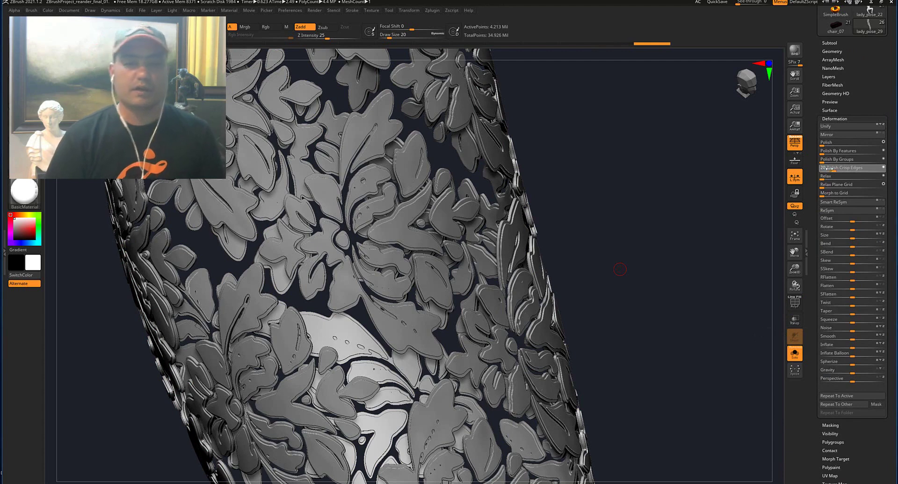
pyautogui.moveTo(726, 169); pyautogui.dragTo(725, 169)
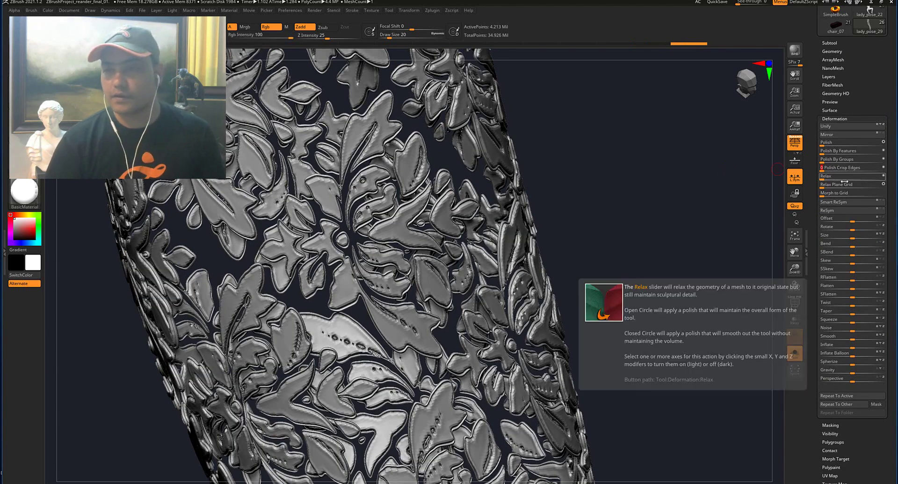
pyautogui.hotkey('ctrl', 'z')
# Smooth the lace edges with small amounts of Polish Crisp Edges and Polish By Features
pyautogui.moveTo(823, 171); pyautogui.dragTo(825, 170)
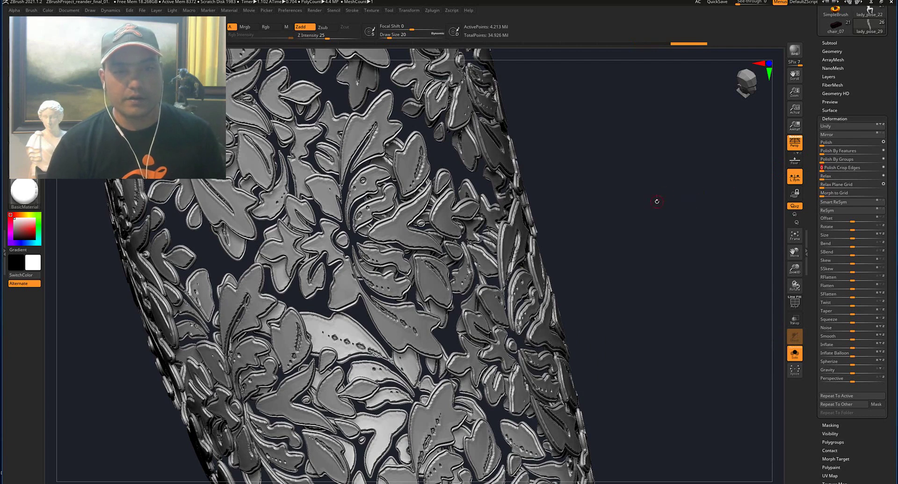
pyautogui.moveTo(650, 192); pyautogui.dragTo(659, 191)
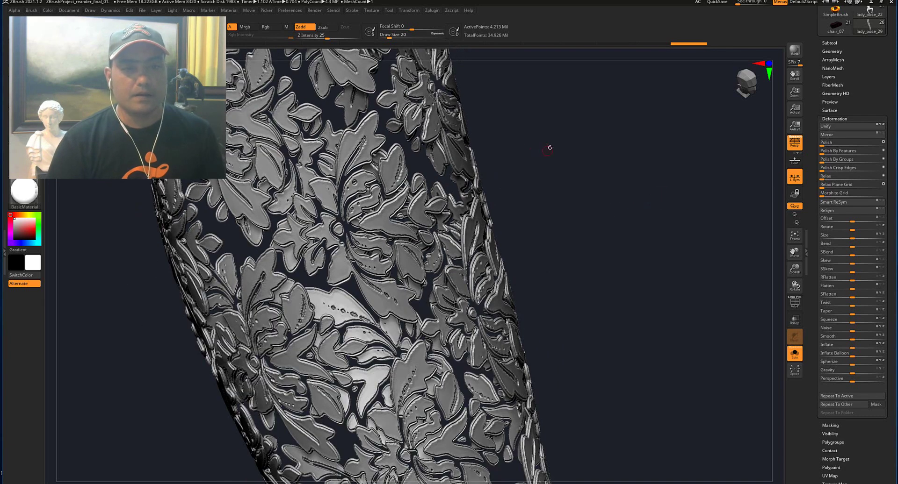
pyautogui.moveTo(533, 141); pyautogui.dragTo(535, 142)
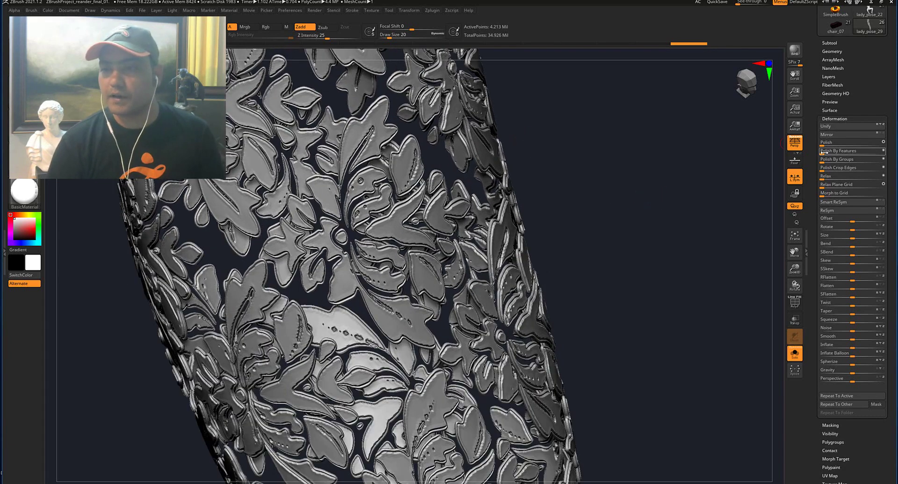
pyautogui.moveTo(824, 153); pyautogui.dragTo(826, 152)
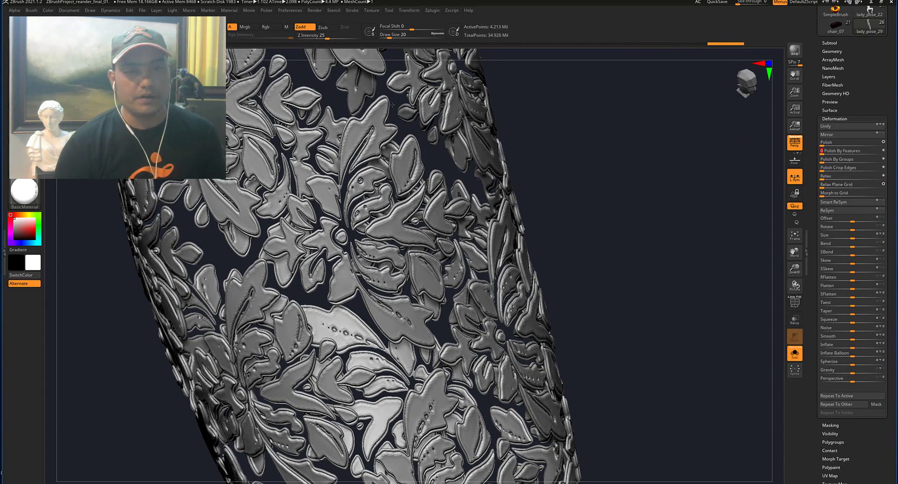
# Isolate and mask the leaf polygroup, show the whole lace again, and invert the mask so only the borders are protected
pyautogui.press('ctrl')
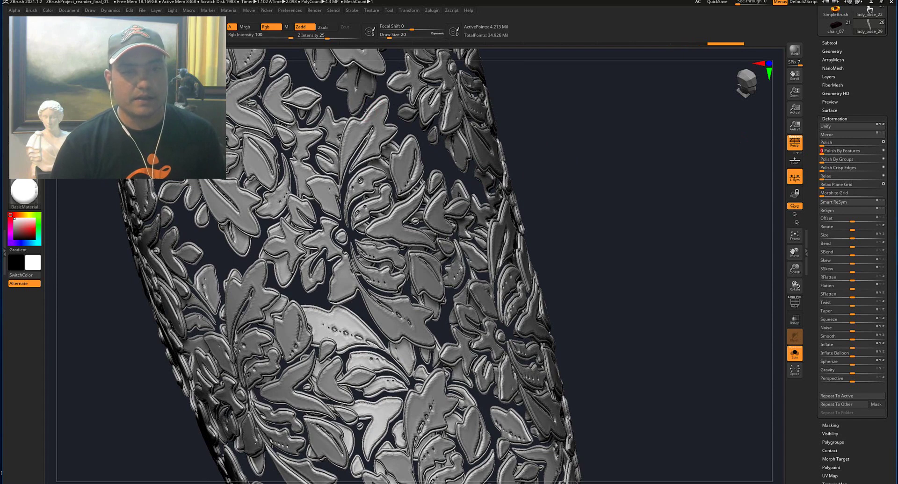
pyautogui.keyDown('ctrl'); pyautogui.keyDown('shift'); pyautogui.click(368, 112); pyautogui.keyUp('shift'); pyautogui.keyUp('ctrl')
pyautogui.hotkey('shift', 'r')
pyautogui.keyDown('alt'); pyautogui.click(377, 126); pyautogui.keyUp('alt')
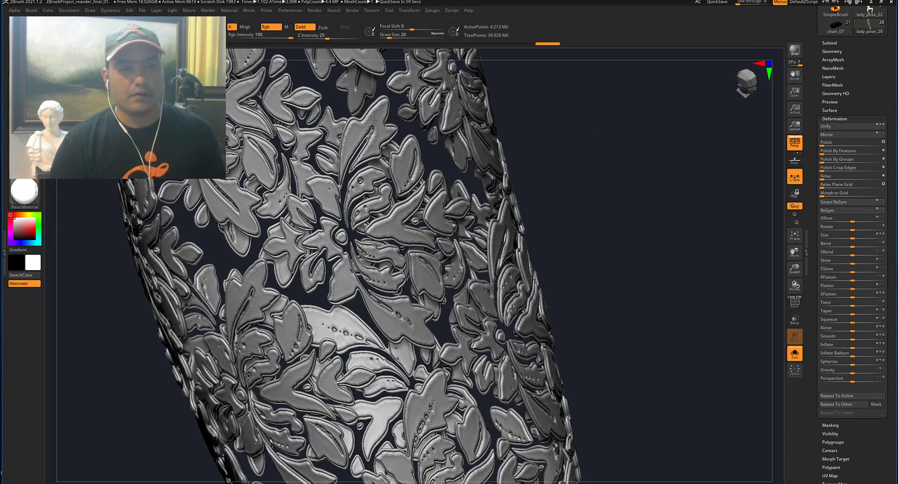
pyautogui.keyDown('ctrl'); pyautogui.keyDown('shift'); pyautogui.click(371, 133); pyautogui.keyUp('shift'); pyautogui.keyUp('ctrl')
pyautogui.keyDown('alt'); pyautogui.moveTo(618, 158); pyautogui.dragTo(473, 164); pyautogui.keyUp('alt')
pyautogui.keyDown('ctrl'); pyautogui.moveTo(251, 91); pyautogui.dragTo(527, 323); pyautogui.keyUp('ctrl')
pyautogui.keyDown('alt'); pyautogui.moveTo(424, 134); pyautogui.dragTo(529, 256); pyautogui.keyUp('alt')
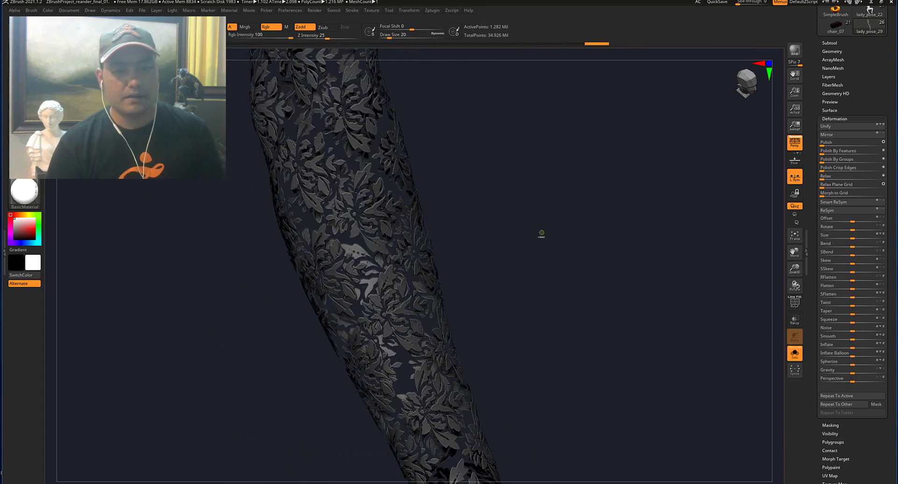
pyautogui.press('d')
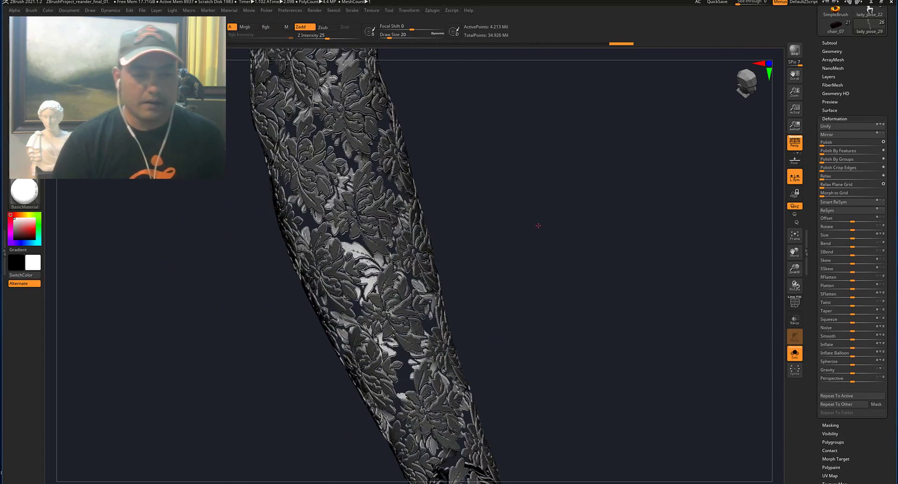
pyautogui.keyDown('ctrl'); pyautogui.click(525, 206); pyautogui.keyUp('ctrl')
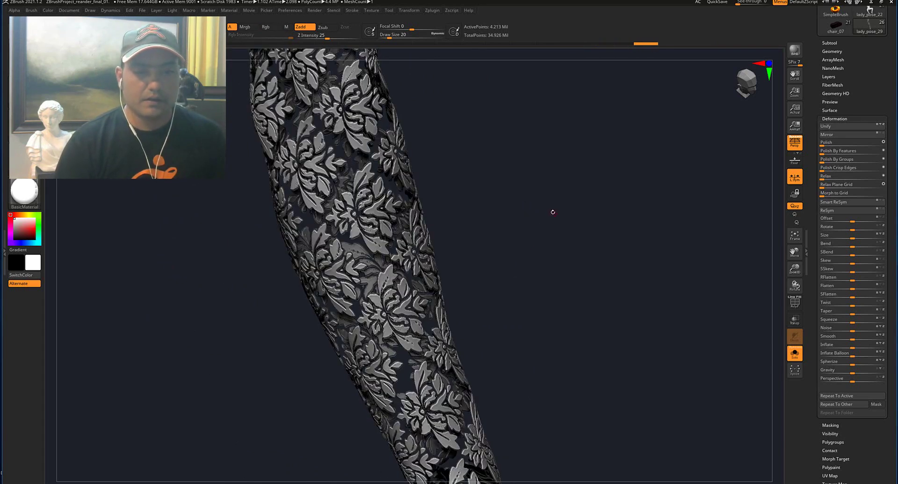
# Inflate the unmasked leaves of the lace by about 0.09
pyautogui.keyDown('ctrl'); pyautogui.moveTo(522, 219); pyautogui.dragTo(410, 210, button='right'); pyautogui.keyUp('ctrl')
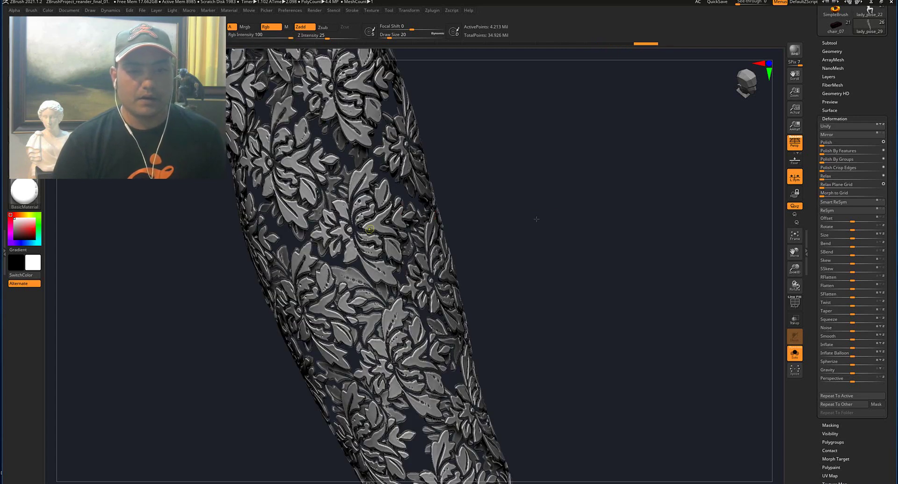
pyautogui.press('r')
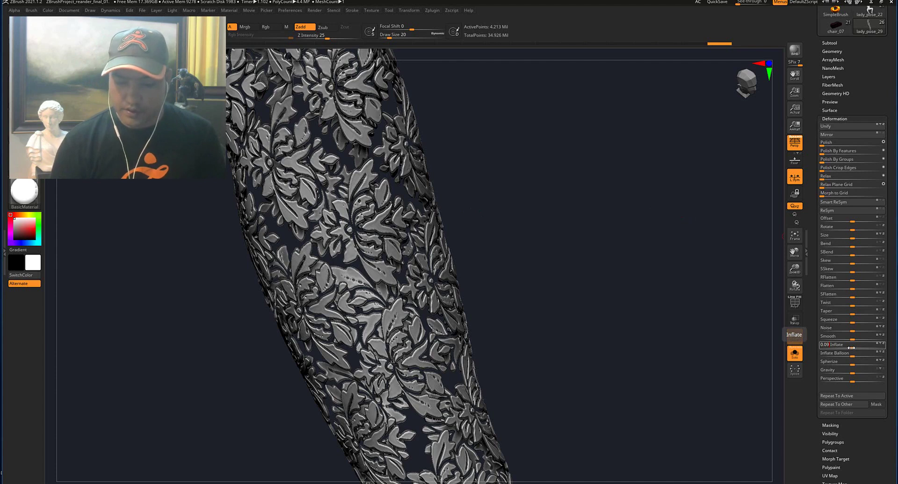
pyautogui.moveTo(851, 348); pyautogui.dragTo(851, 348)
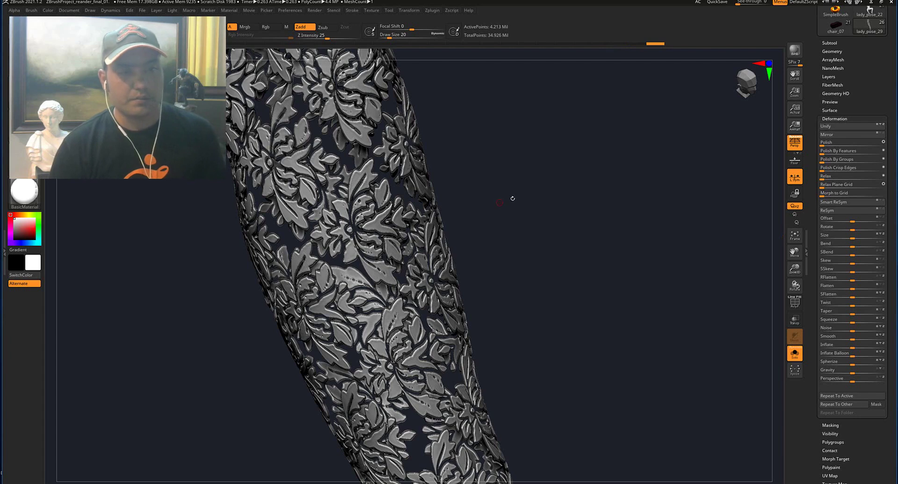
# Invert the mask to protect the leaves, inflate the lace borders slightly, and clear the mask
pyautogui.moveTo(528, 208)
pyautogui.mouseDown()
pyautogui.moveTo(546, 211)
pyautogui.moveTo(576, 195)
pyautogui.mouseUp()
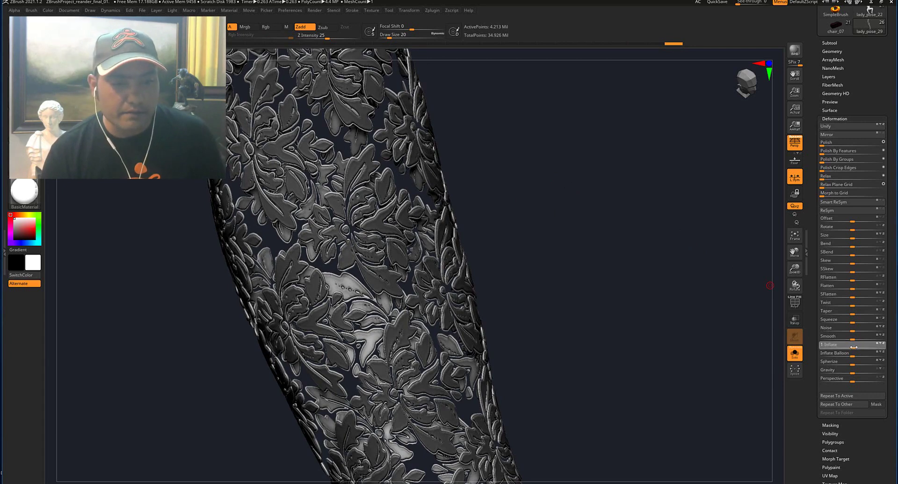
pyautogui.moveTo(854, 348); pyautogui.dragTo(856, 346)
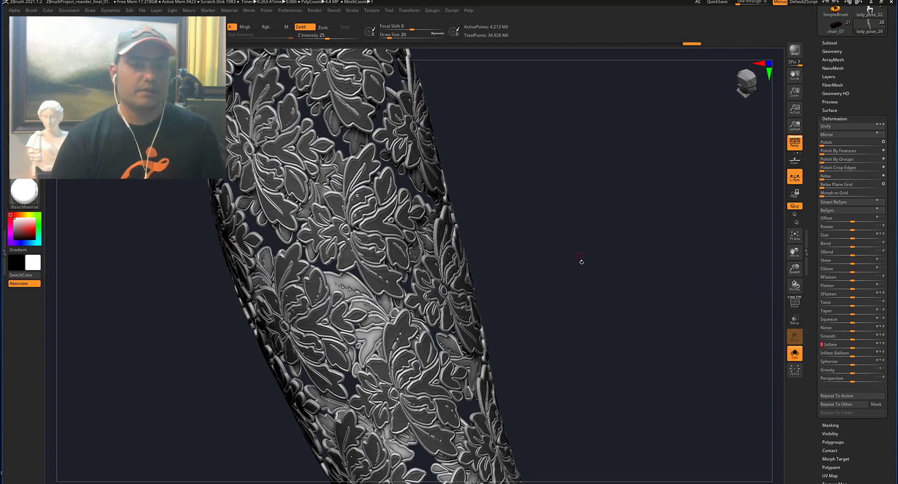
pyautogui.moveTo(583, 271)
pyautogui.mouseDown()
pyautogui.moveTo(563, 240)
pyautogui.moveTo(542, 248)
pyautogui.mouseUp()
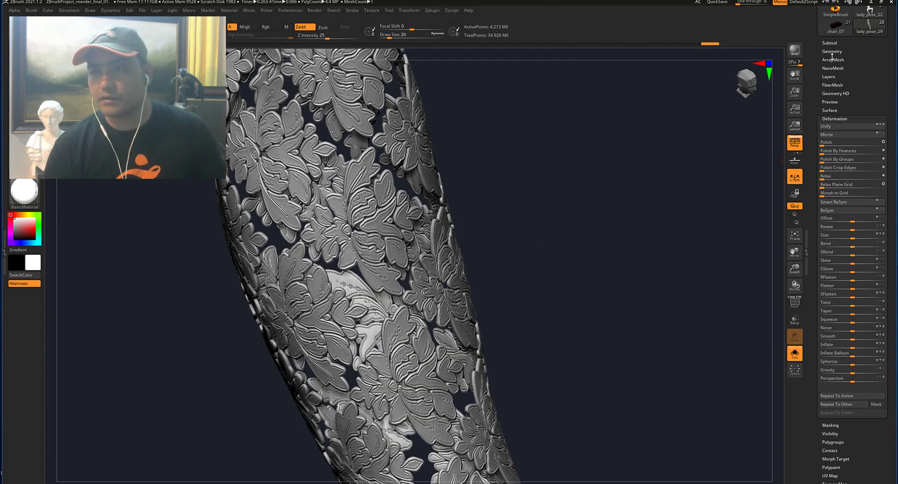
# Polish the inflated lace with a light Polish Crisp Edges and a Polish By Groups of 6
pyautogui.click(822, 169)
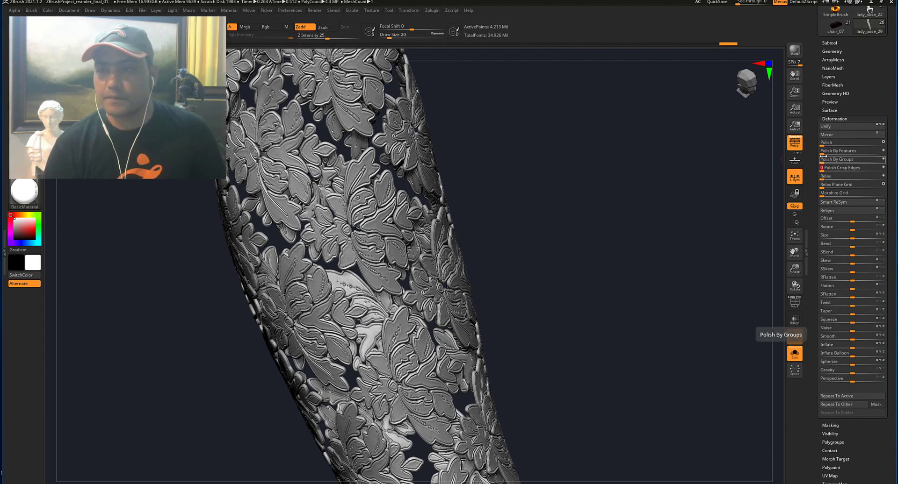
pyautogui.moveTo(821, 162); pyautogui.dragTo(825, 162)
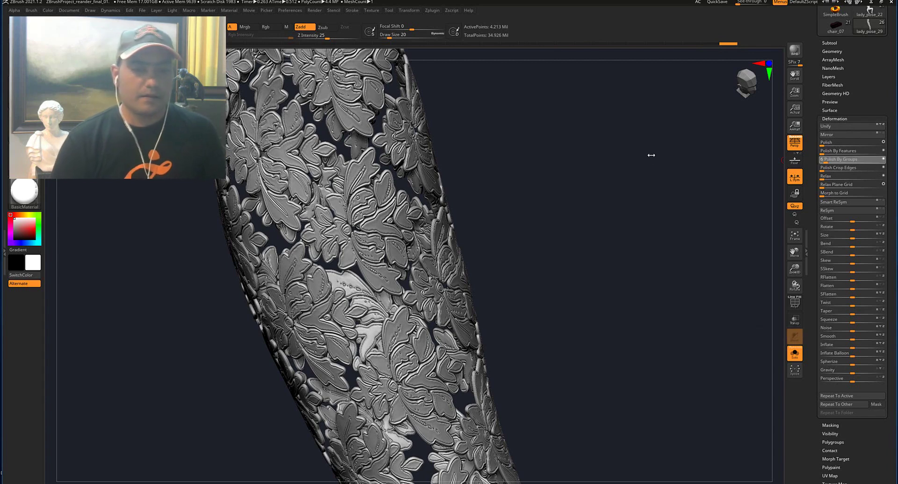
pyautogui.moveTo(542, 193); pyautogui.dragTo(542, 192)
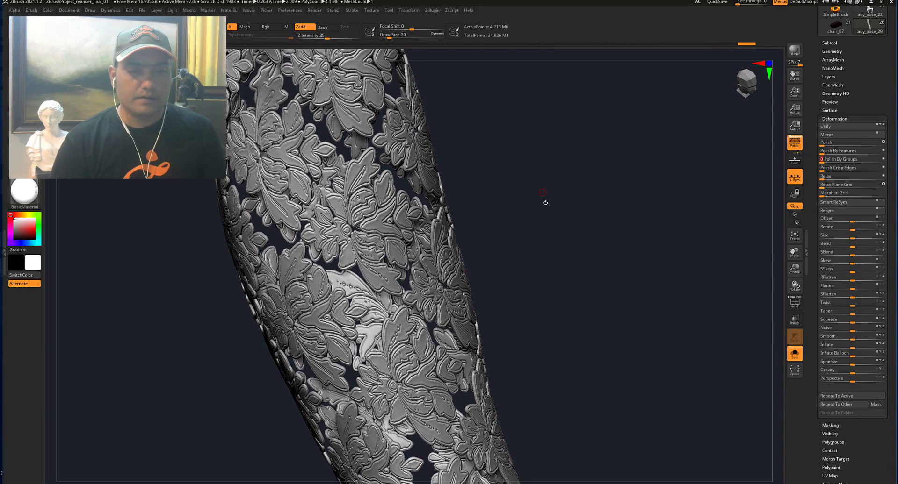
# Select the lady_pose_26 damask arm subtool and turn PolyFrame on to show its polygroups
pyautogui.press('f')
pyautogui.moveTo(493, 147)
pyautogui.mouseDown()
pyautogui.moveTo(527, 145)
pyautogui.moveTo(489, 153)
pyautogui.mouseUp()
pyautogui.keyDown('alt'); pyautogui.moveTo(515, 190); pyautogui.dragTo(532, 172); pyautogui.keyUp('alt')
pyautogui.press('f')
pyautogui.click(836, 44)
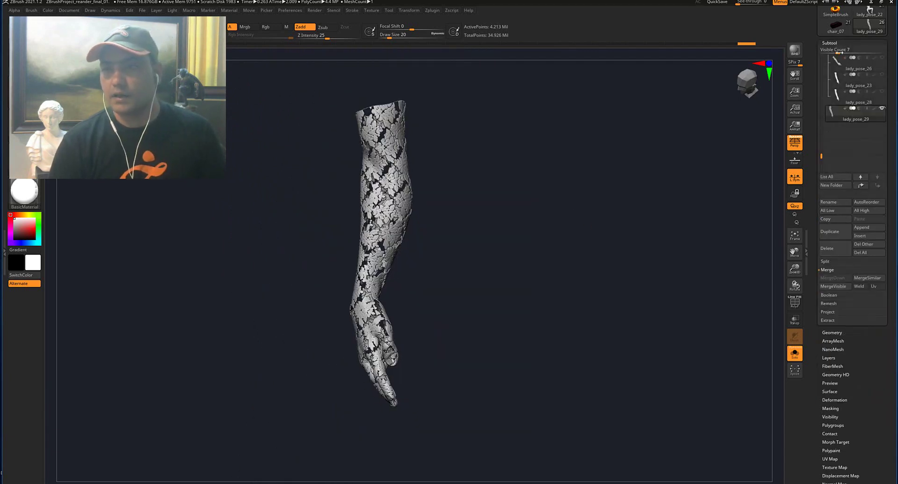
pyautogui.click(853, 69)
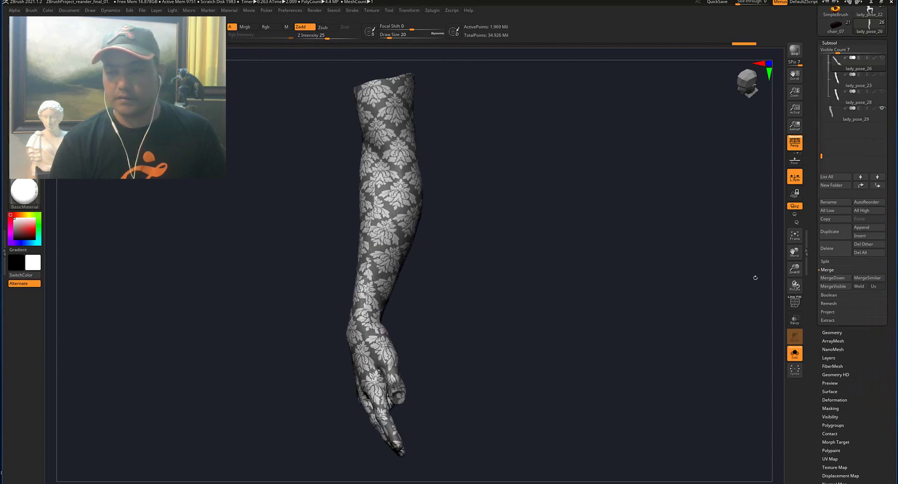
pyautogui.click(794, 308)
pyautogui.moveTo(581, 205); pyautogui.dragTo(555, 172)
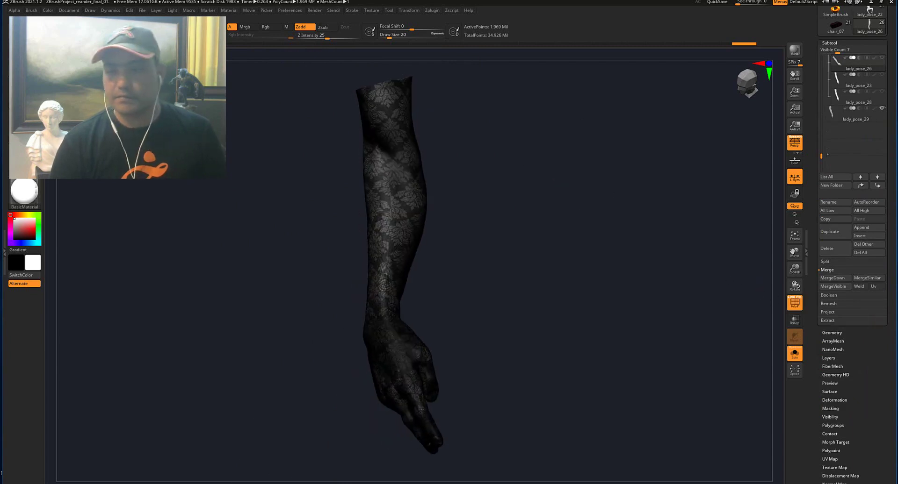
# Reconstruct the lower subdivision levels of the arm mesh down to its coarsest level and check the topology
pyautogui.click(832, 333)
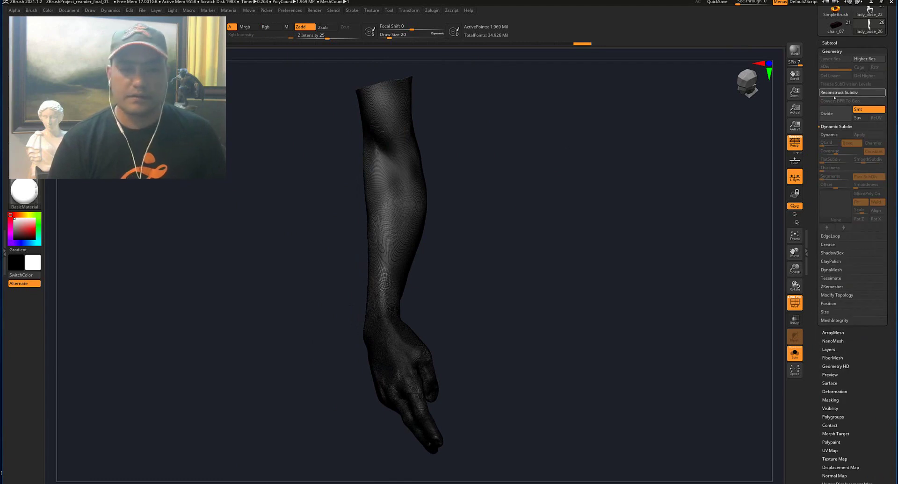
pyautogui.click(821, 96)
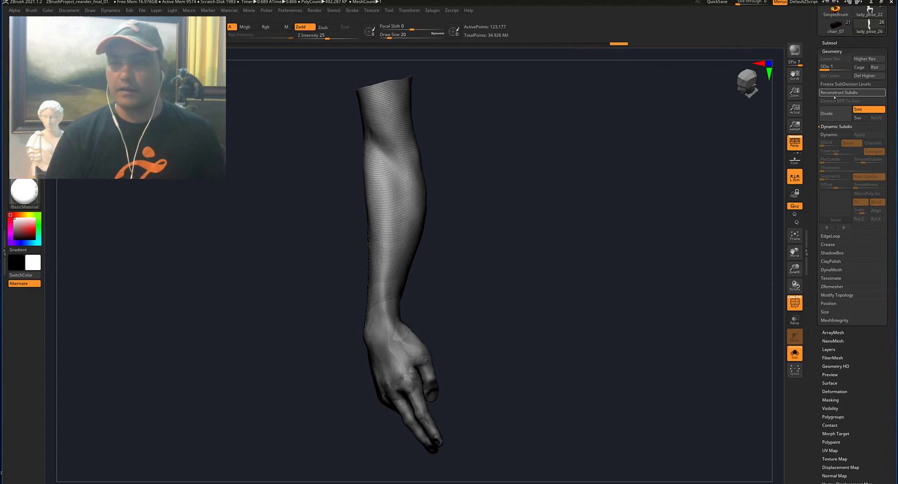
pyautogui.click(821, 96)
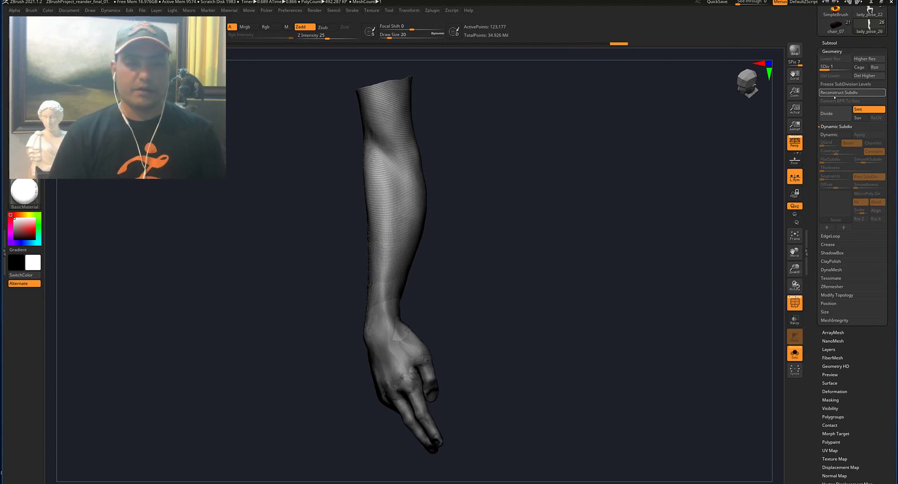
pyautogui.click(835, 93)
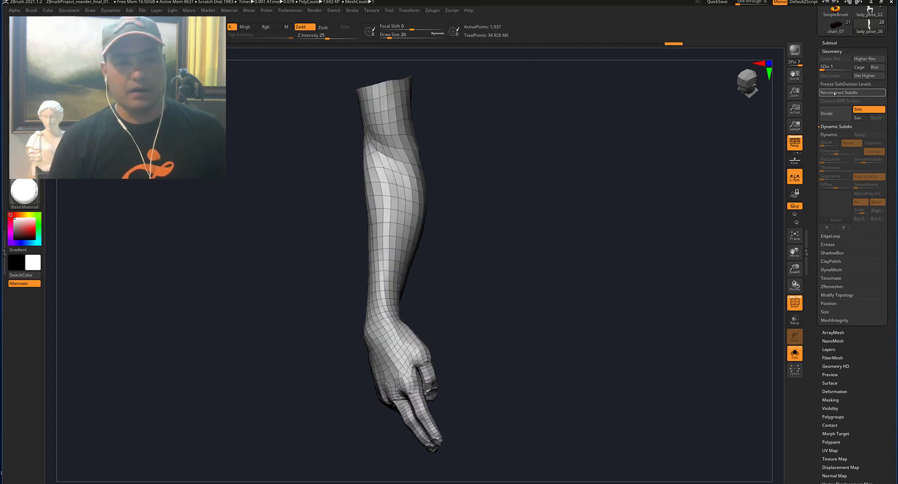
pyautogui.moveTo(571, 124); pyautogui.dragTo(608, 127)
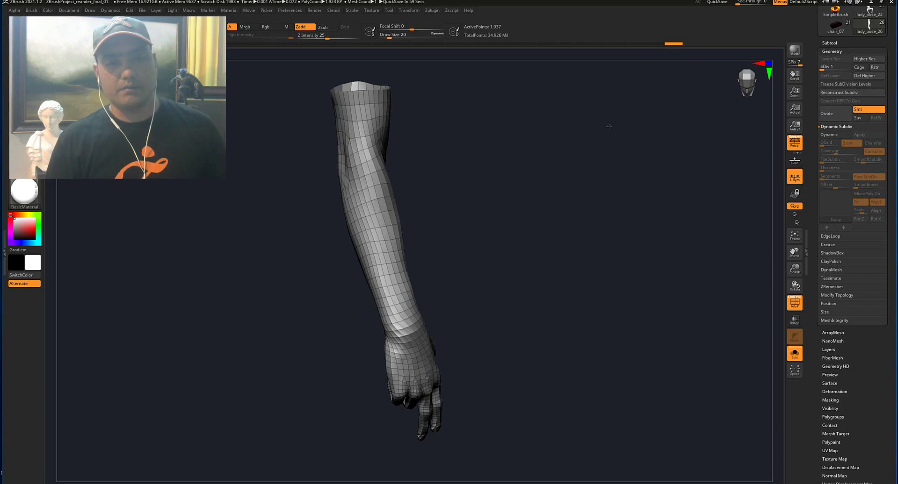
pyautogui.moveTo(555, 139); pyautogui.dragTo(545, 173)
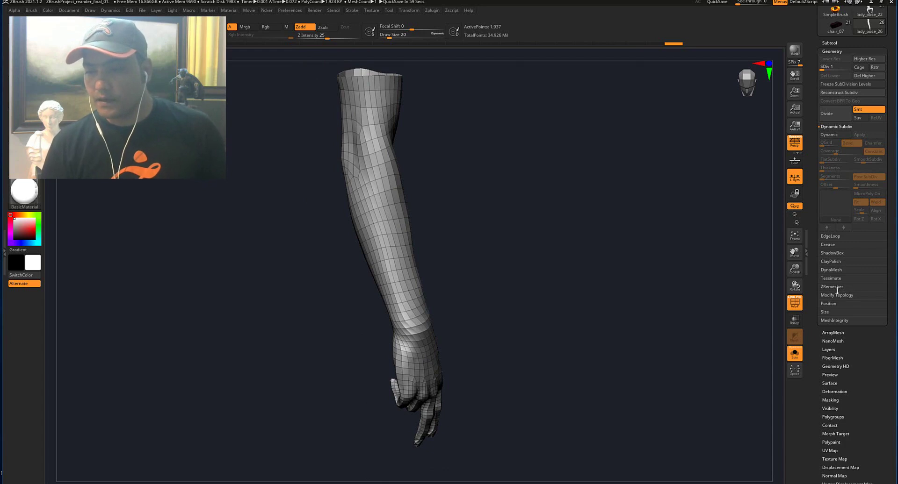
pyautogui.moveTo(487, 144); pyautogui.dragTo(523, 169)
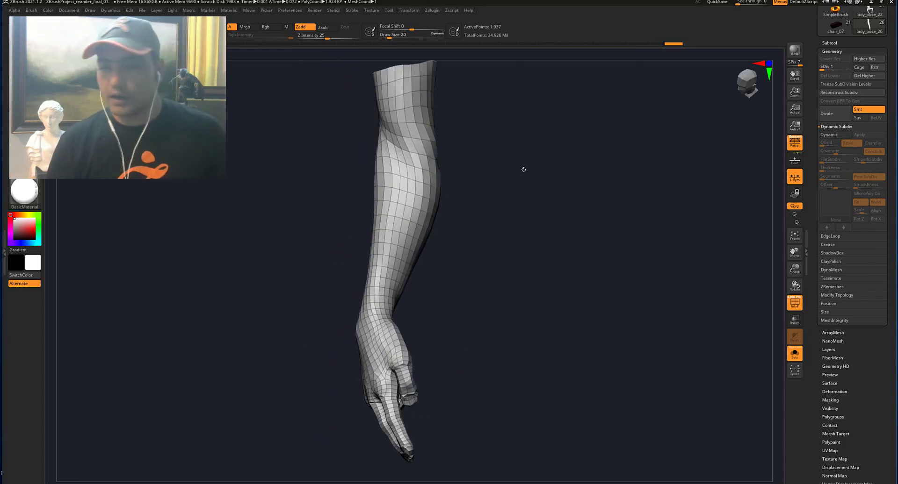
# ZRemesh the low-resolution arm with a target polygons count of 1
pyautogui.click(830, 286)
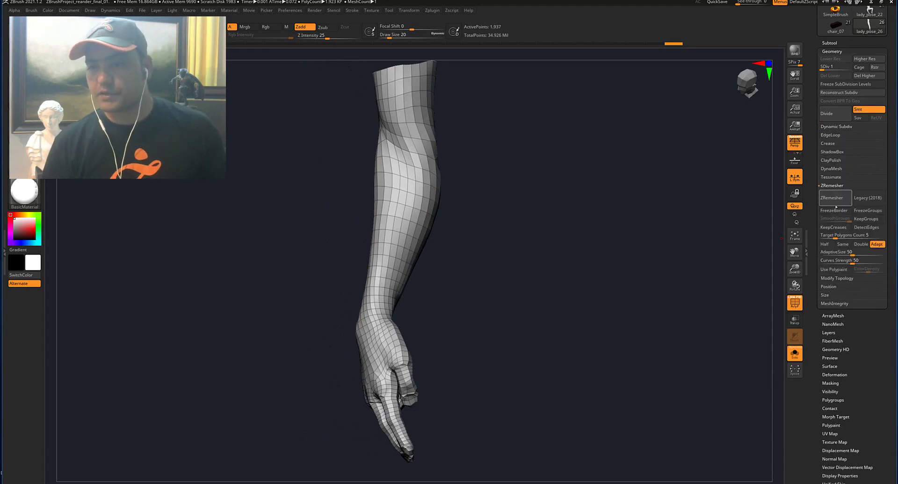
pyautogui.click(832, 236)
pyautogui.write('1')
pyautogui.press('Return')
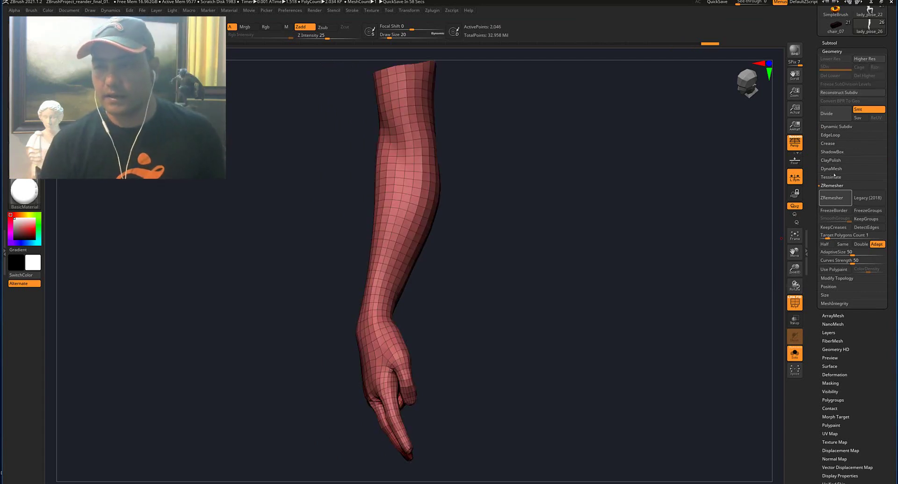
# Show only the remeshed lady_pose_26 arm with the lady_pose_23 arm and project all of the latter's geometry onto it
pyautogui.click(829, 43)
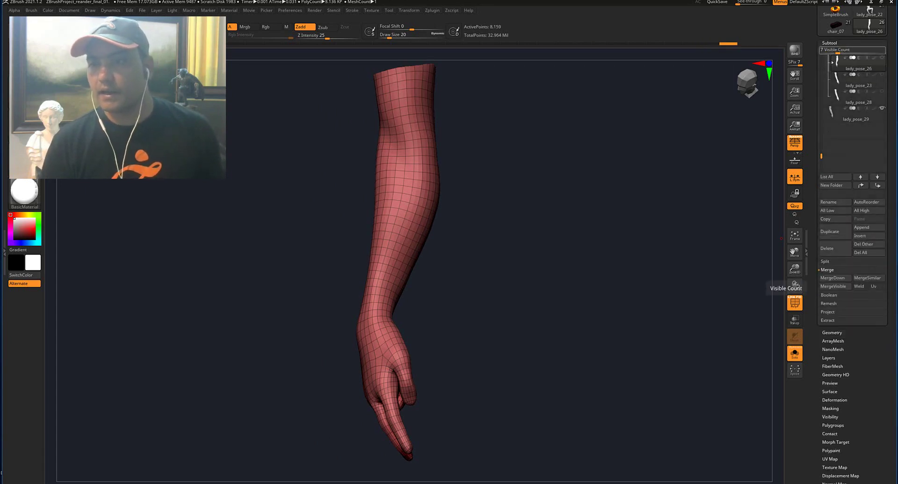
pyautogui.moveTo(878, 77)
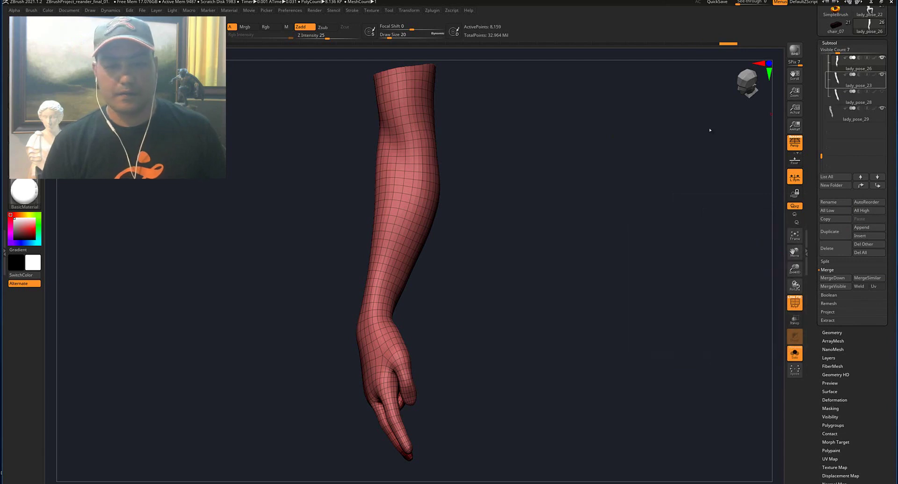
pyautogui.click(848, 69)
pyautogui.moveTo(635, 142); pyautogui.dragTo(563, 152)
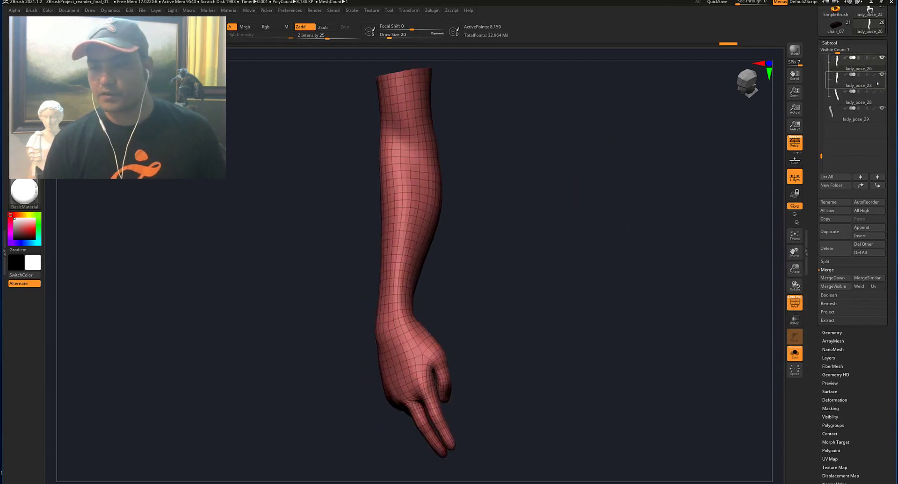
pyautogui.click(835, 312)
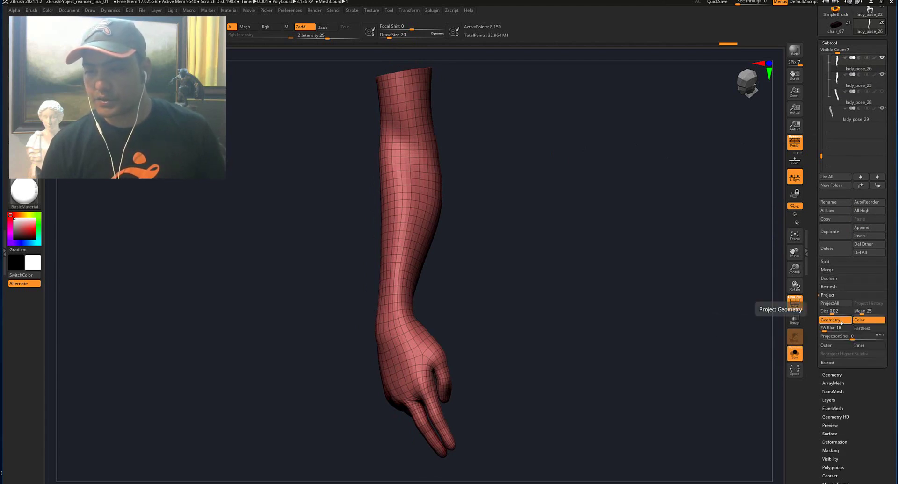
pyautogui.click(794, 354)
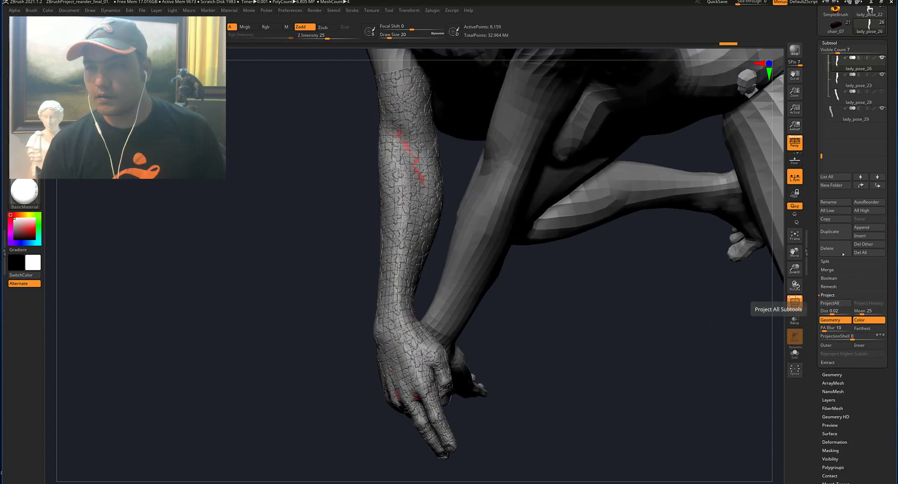
pyautogui.keyDown('shift'); pyautogui.click(882, 75); pyautogui.keyUp('shift')
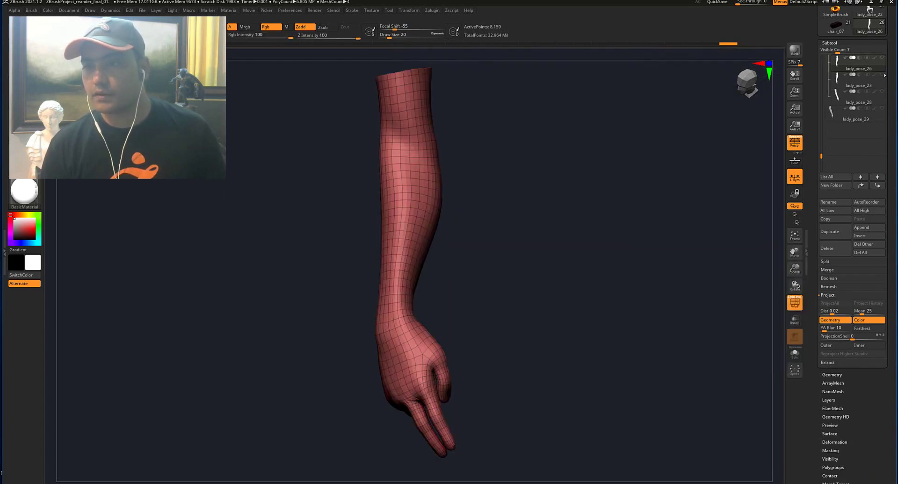
pyautogui.click(882, 74)
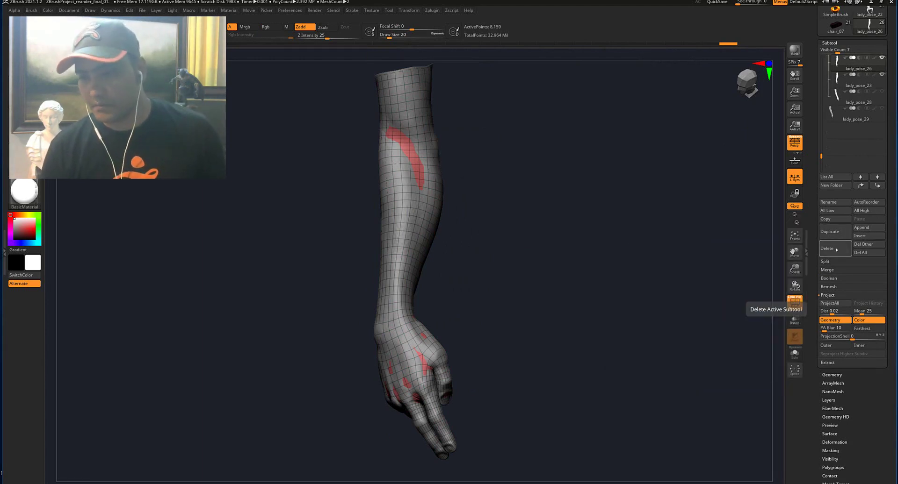
pyautogui.click(829, 303)
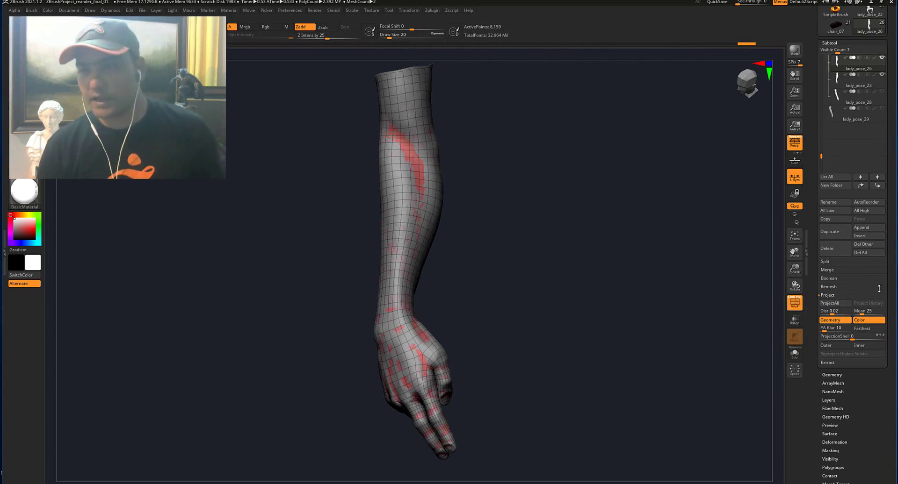
# Switch the projected arm to subdivision level 1 and delete its higher levels
pyautogui.click(835, 375)
pyautogui.click(827, 68)
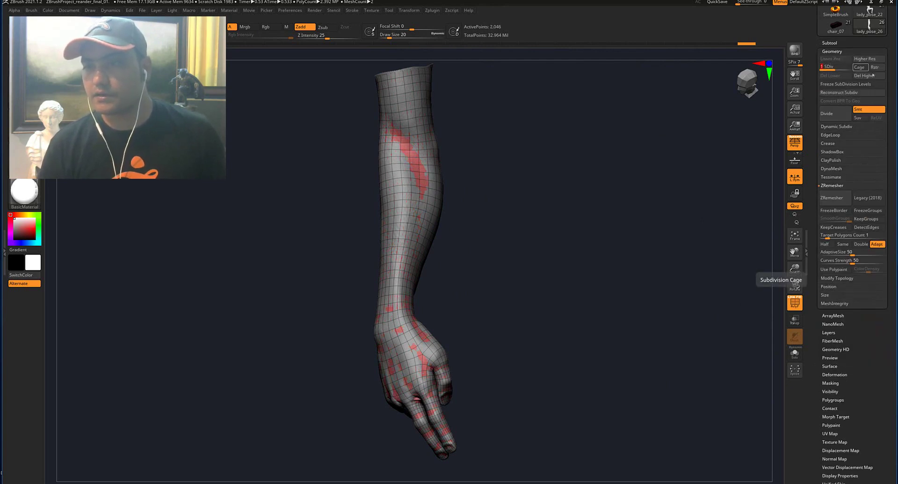
pyautogui.click(872, 75)
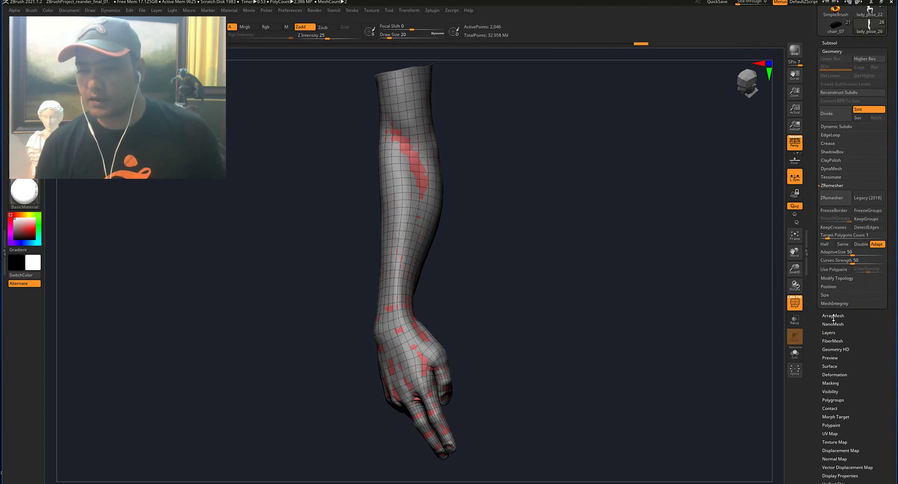
# Isolate the arm, turn on Dynamic Subdiv and MicroPoly, and assign the Twill pattern
pyautogui.click(829, 127)
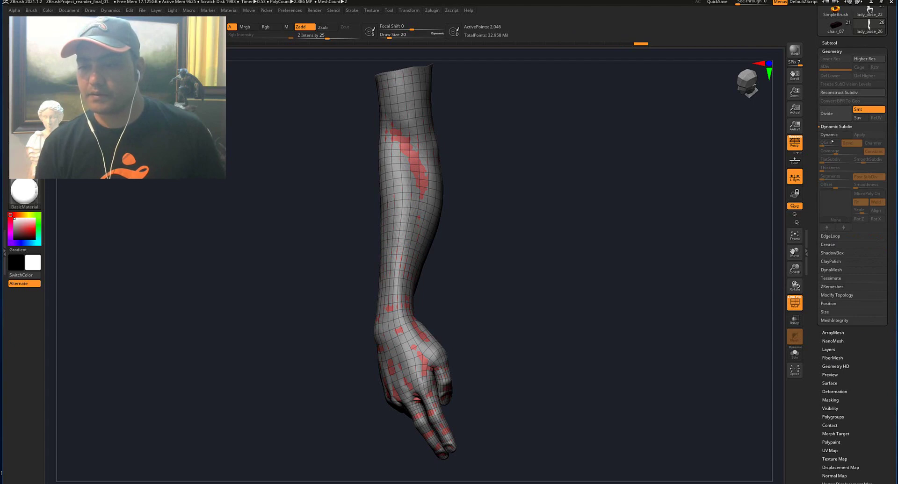
pyautogui.click(795, 353)
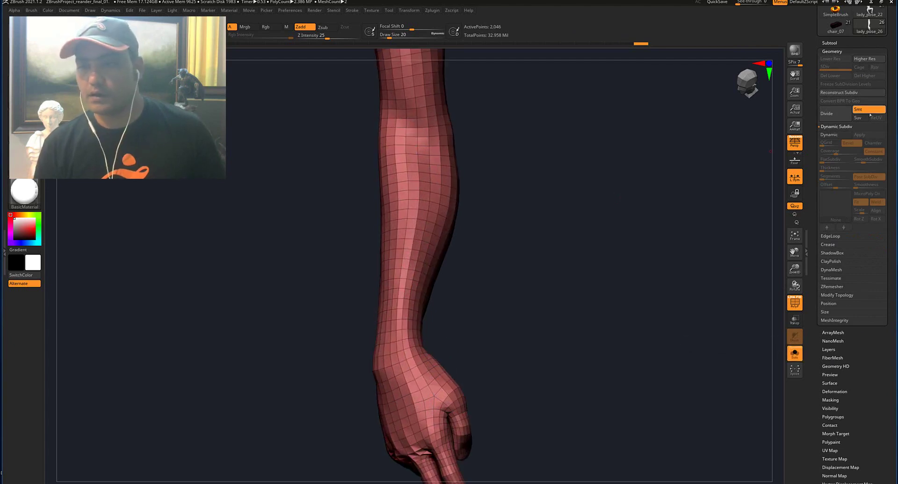
pyautogui.click(829, 135)
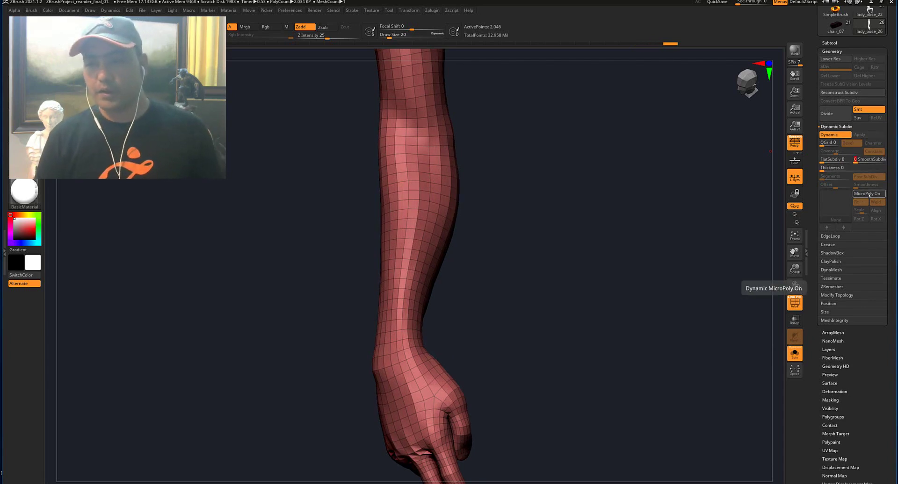
pyautogui.click(869, 193)
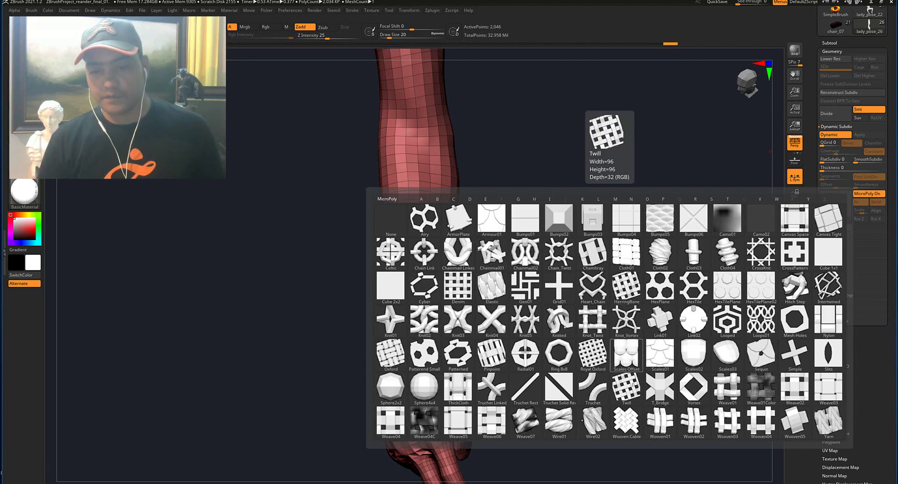
pyautogui.click(638, 392)
pyautogui.moveTo(583, 262)
pyautogui.keyDown('alt'); pyautogui.mouseDown()
pyautogui.moveTo(591, 306)
pyautogui.moveTo(587, 265)
pyautogui.mouseUp(); pyautogui.keyUp('alt')
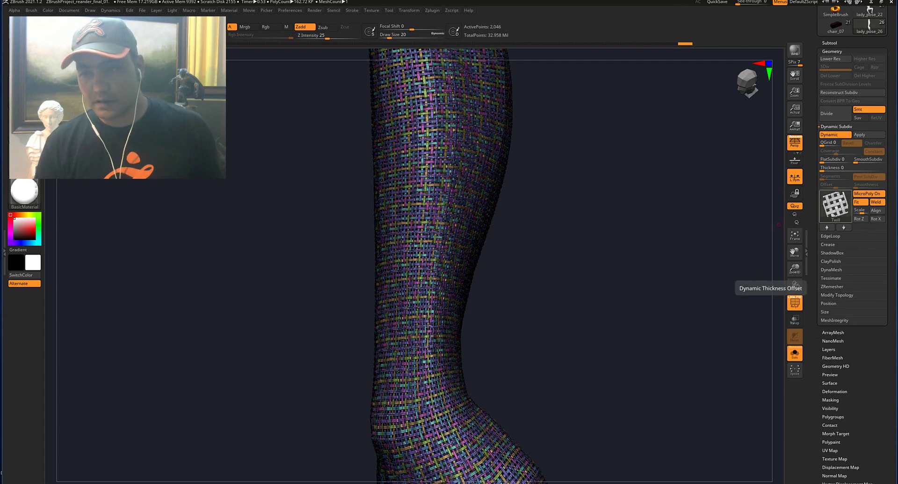
# Rotate the Twill MicroPoly pattern on X and apply the dynamic subdivision as real geometry
pyautogui.click(876, 219)
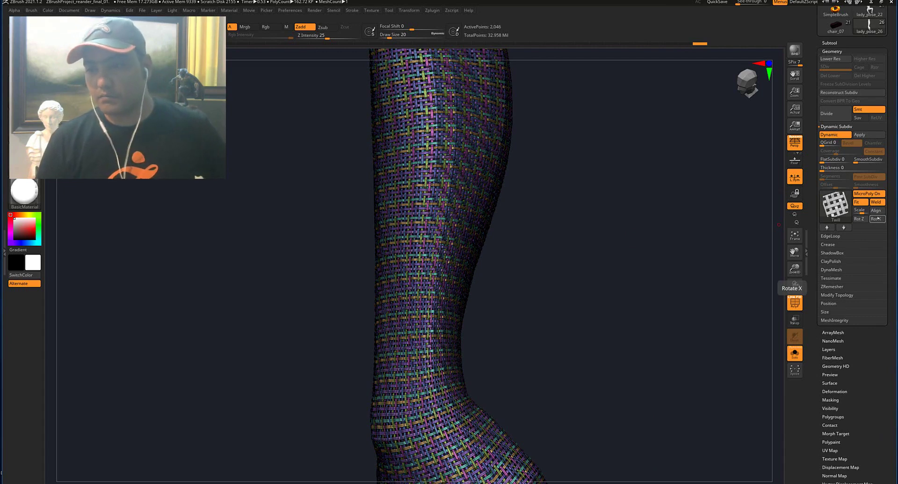
pyautogui.moveTo(851, 218)
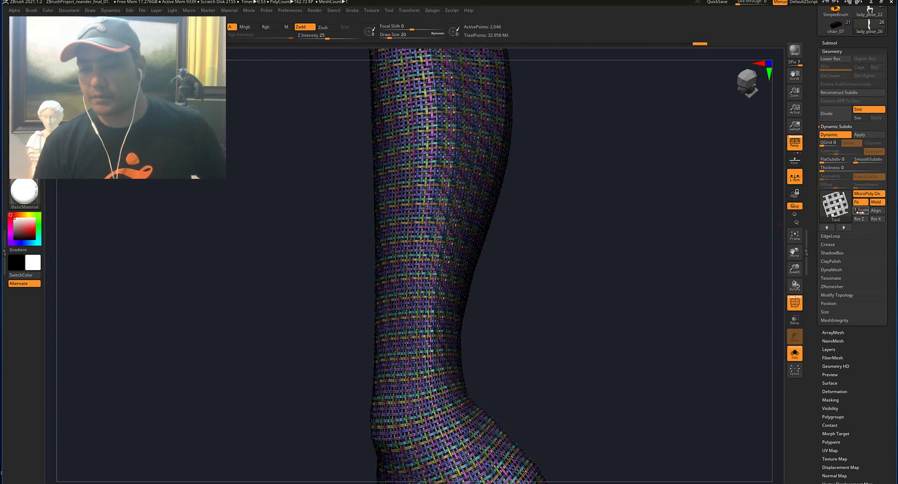
pyautogui.scroll(-2, 849, 349)
pyautogui.click(865, 116)
# Smooth the woven mesh with a light Polish By Groups and Polish Crisp Edges, and turn PolyFrame off
pyautogui.click(835, 374)
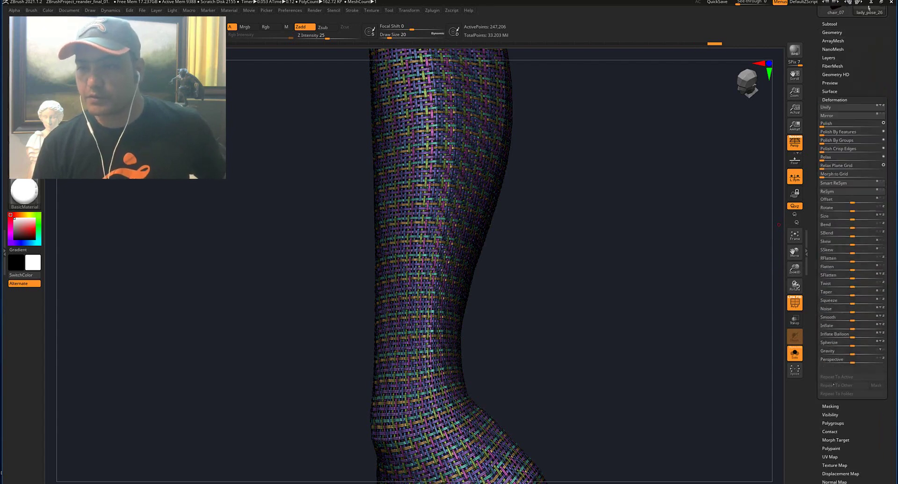
pyautogui.click(823, 140)
pyautogui.click(824, 151)
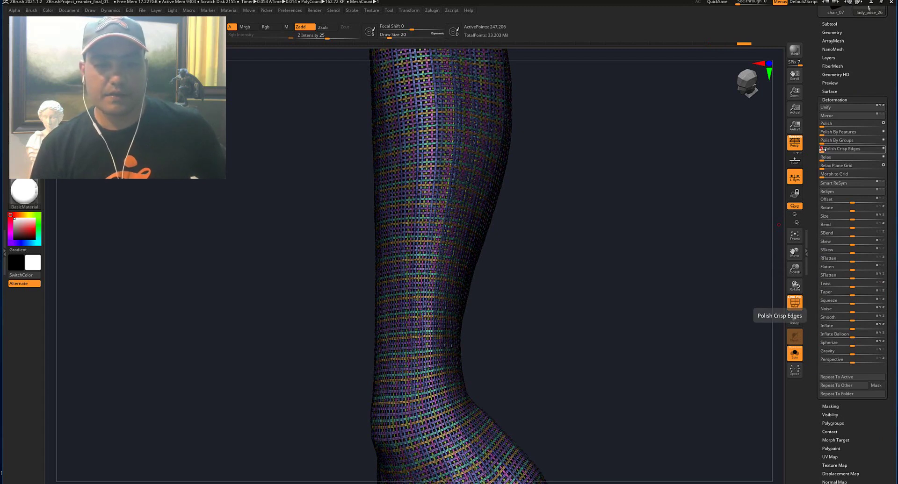
pyautogui.click(794, 303)
pyautogui.moveTo(626, 224)
pyautogui.mouseDown()
pyautogui.moveTo(581, 191)
pyautogui.moveTo(595, 226)
pyautogui.moveTo(750, 173)
pyautogui.mouseUp()
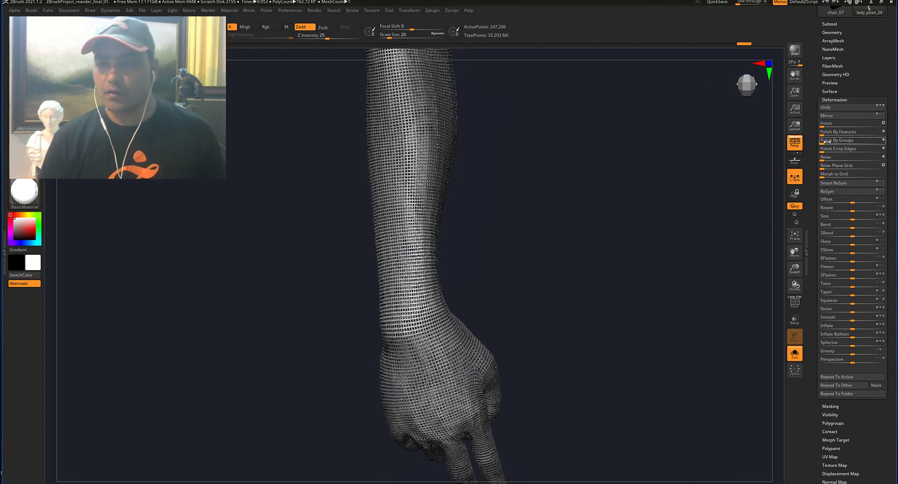
# Apply Polish to the woven arm repeatedly to thin its threads into a fine net, and bring up the subtool list
pyautogui.click(824, 125)
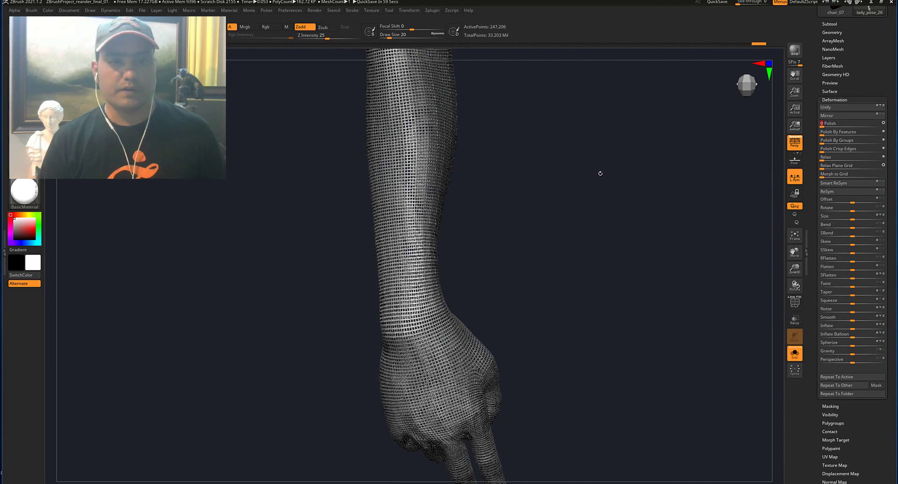
pyautogui.keyDown('alt'); pyautogui.moveTo(594, 187); pyautogui.dragTo(603, 212); pyautogui.keyUp('alt')
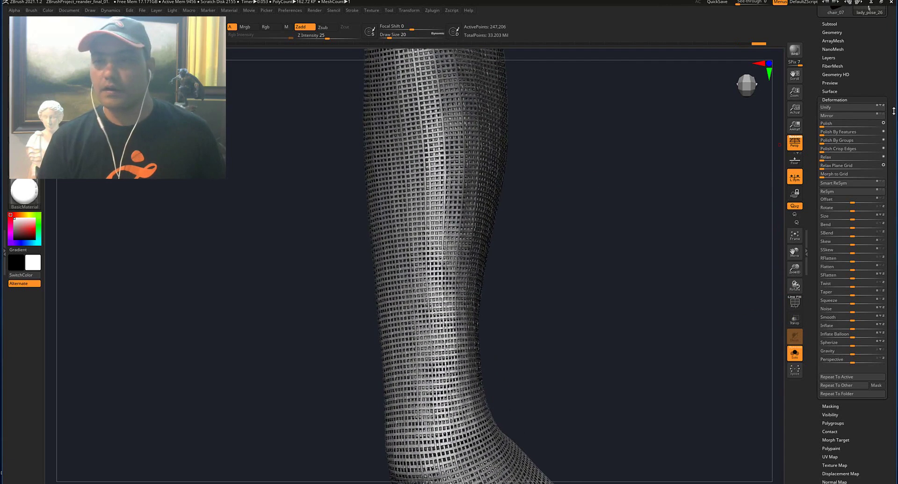
pyautogui.click(877, 126)
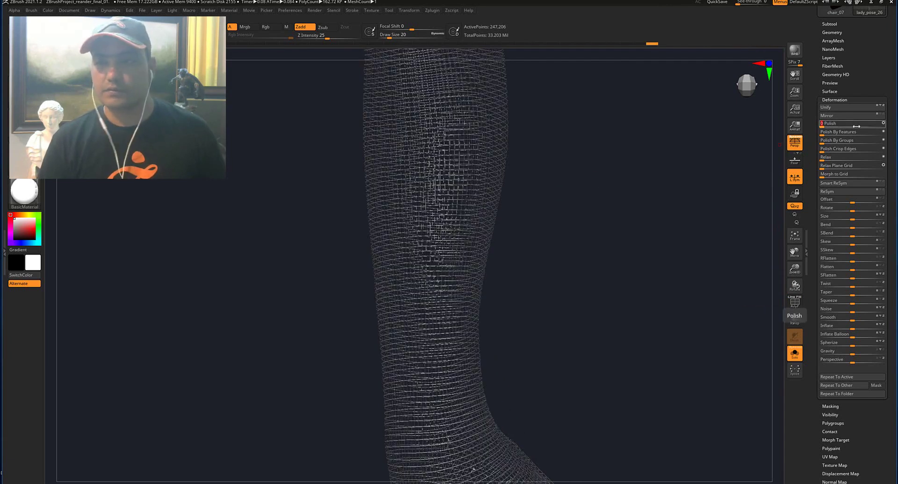
pyautogui.moveTo(822, 126); pyautogui.dragTo(826, 126)
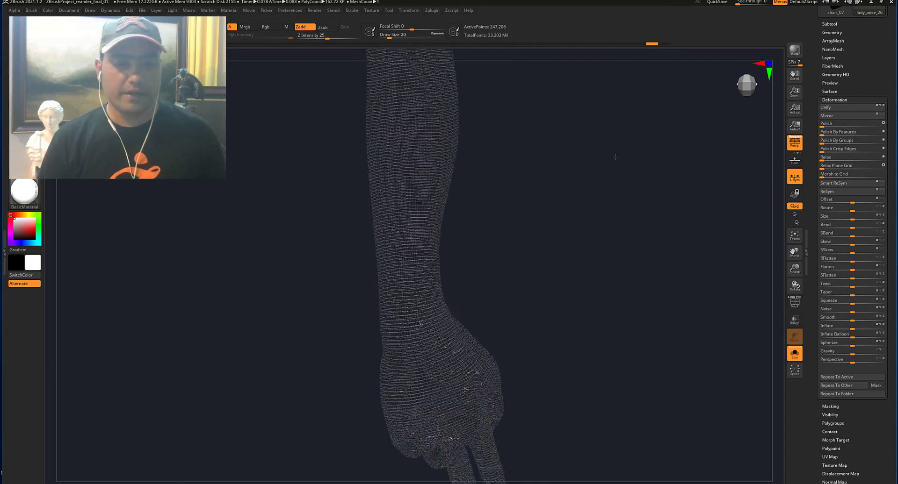
pyautogui.keyDown('alt'); pyautogui.moveTo(629, 177); pyautogui.dragTo(584, 175); pyautogui.keyUp('alt')
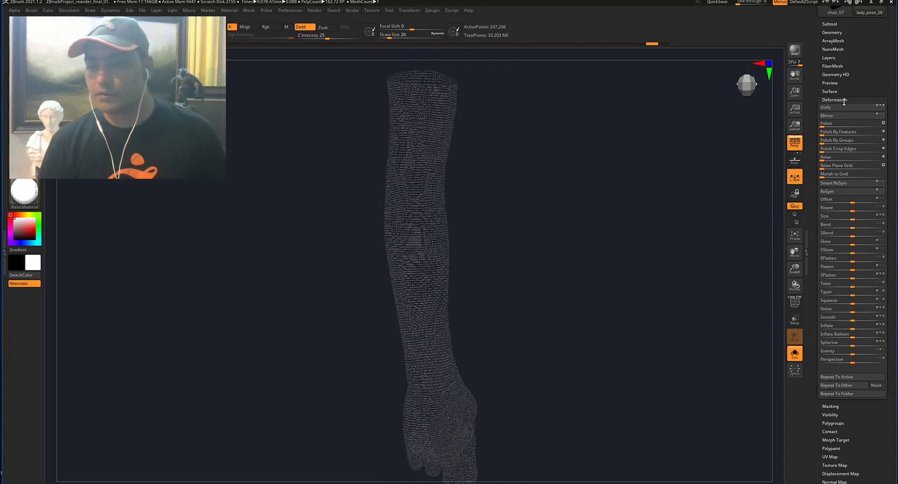
pyautogui.click(834, 27)
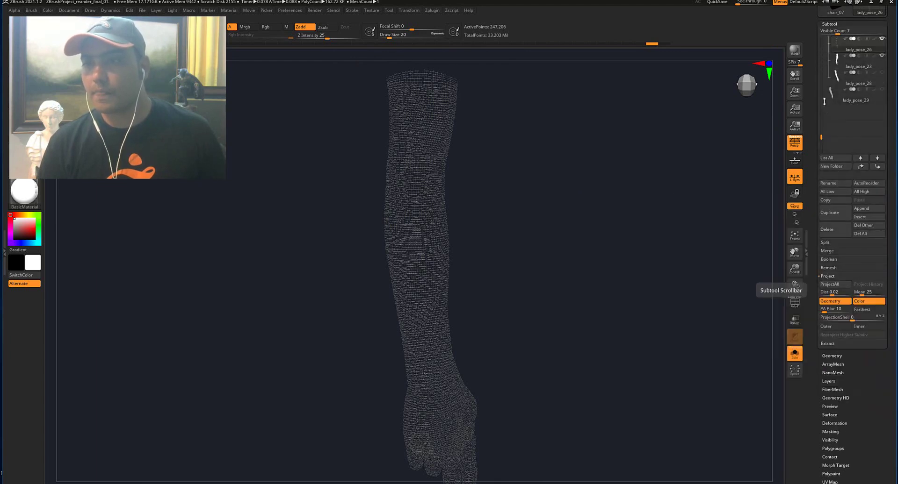
# Turn off Solo mode and inflate the woven net slightly so it stands out over the arm's skin
pyautogui.moveTo(874, 60)
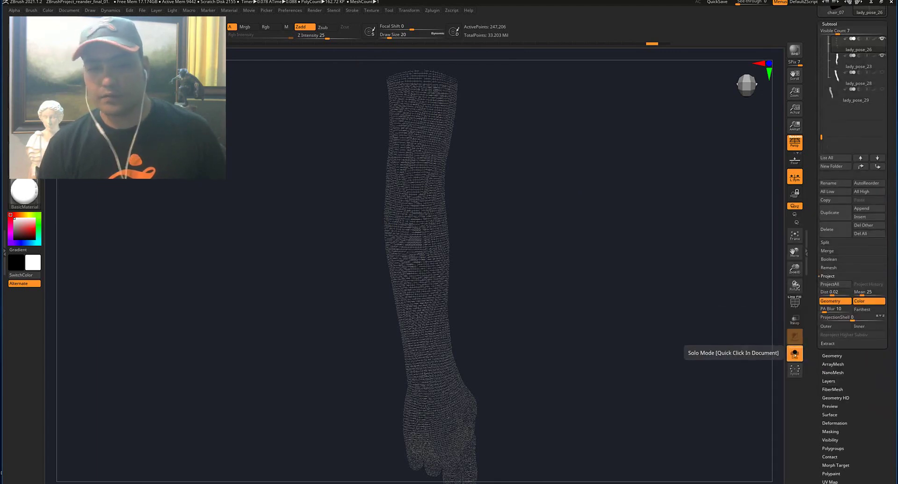
pyautogui.click(795, 353)
pyautogui.scroll(-5, 838, 357)
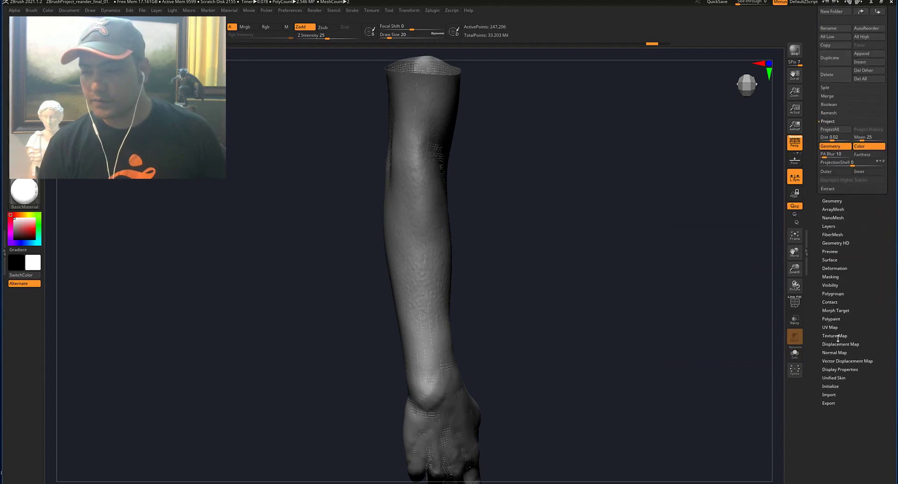
pyautogui.click(834, 269)
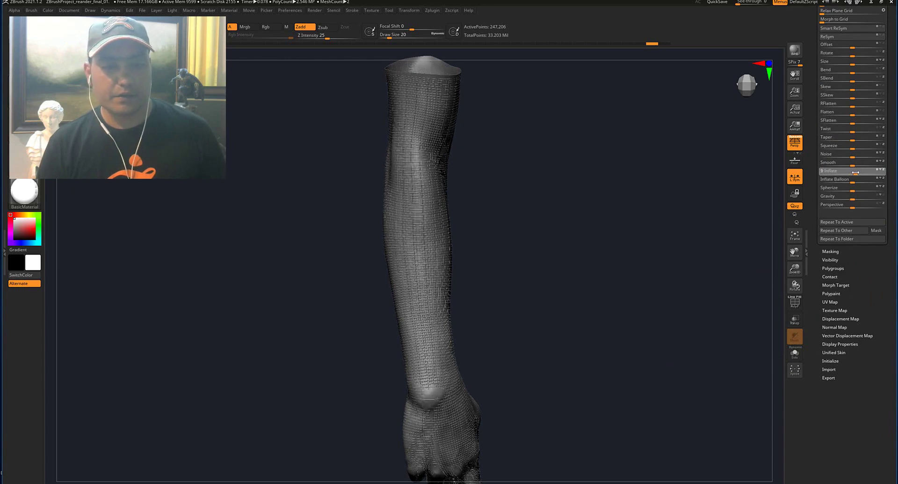
pyautogui.moveTo(855, 173); pyautogui.dragTo(857, 172)
# Select and show the damask lace subtool lady_pose_29, inflate it by 3, and frame the whole arm for inspection
pyautogui.scroll(5, 834, 33)
pyautogui.click(833, 33)
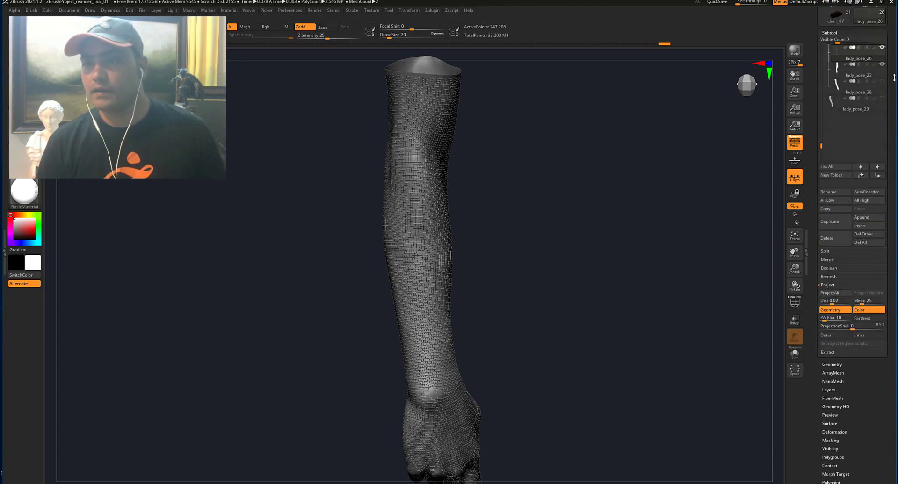
pyautogui.moveTo(858, 88)
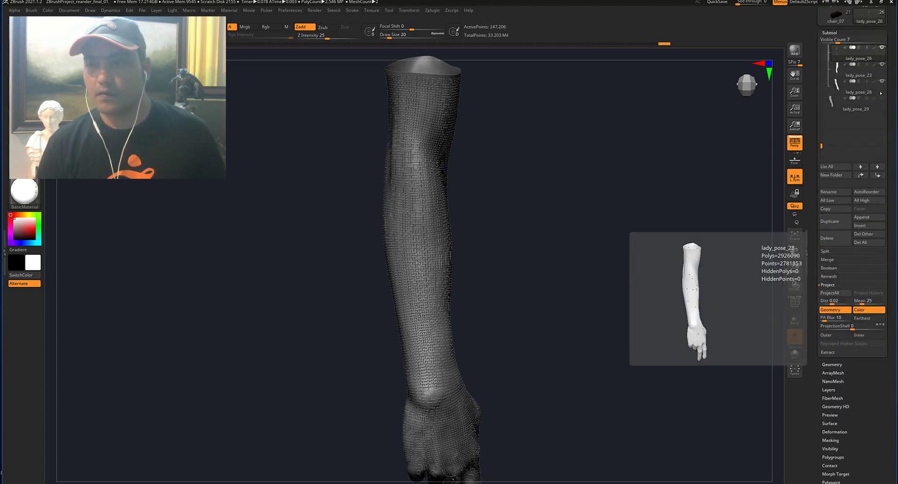
pyautogui.click(880, 98)
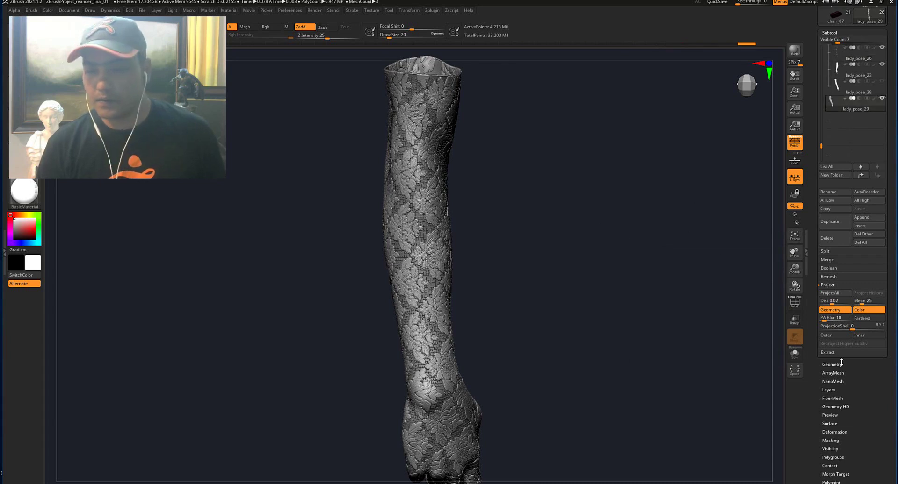
pyautogui.scroll(-3, 853, 379)
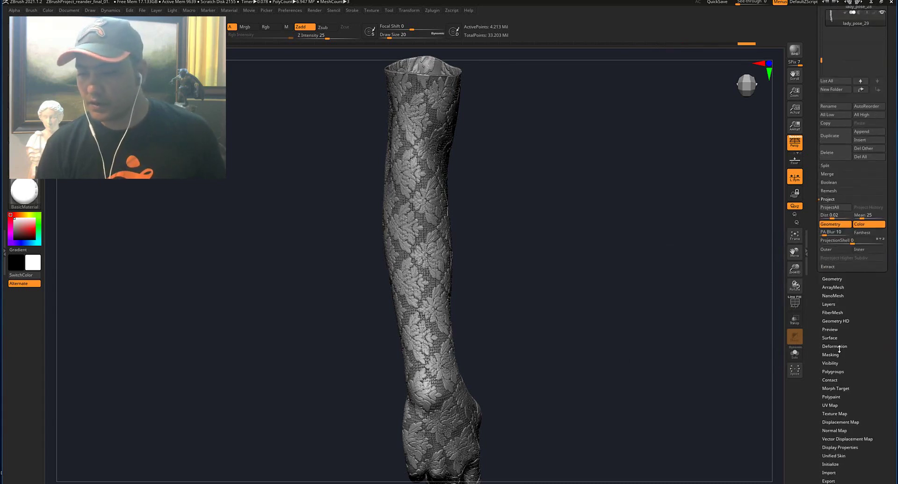
pyautogui.click(834, 346)
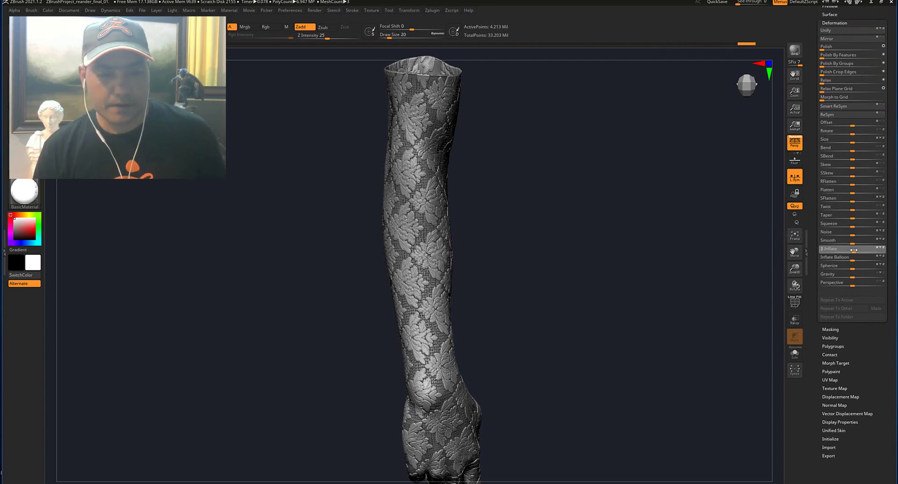
pyautogui.keyDown('alt'); pyautogui.moveTo(608, 237); pyautogui.dragTo(630, 230); pyautogui.keyUp('alt')
pyautogui.press('f')
pyautogui.keyDown('alt'); pyautogui.moveTo(553, 220); pyautogui.dragTo(548, 237); pyautogui.keyUp('alt')
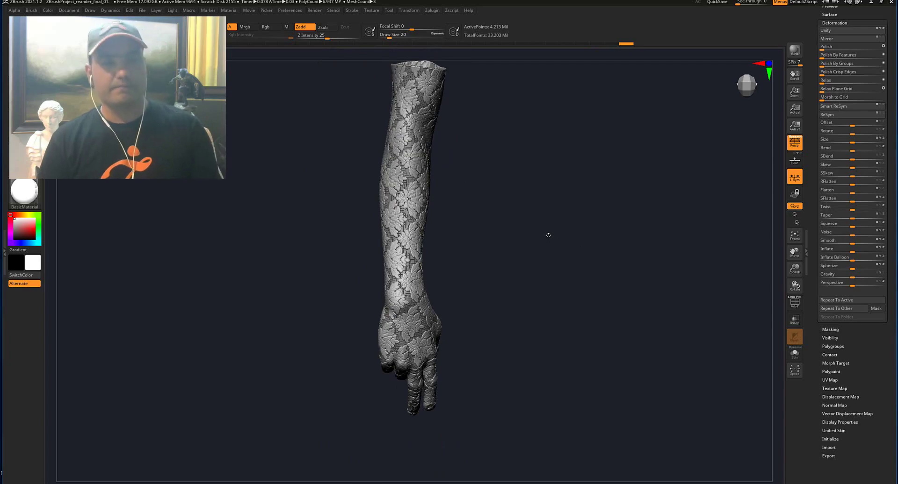